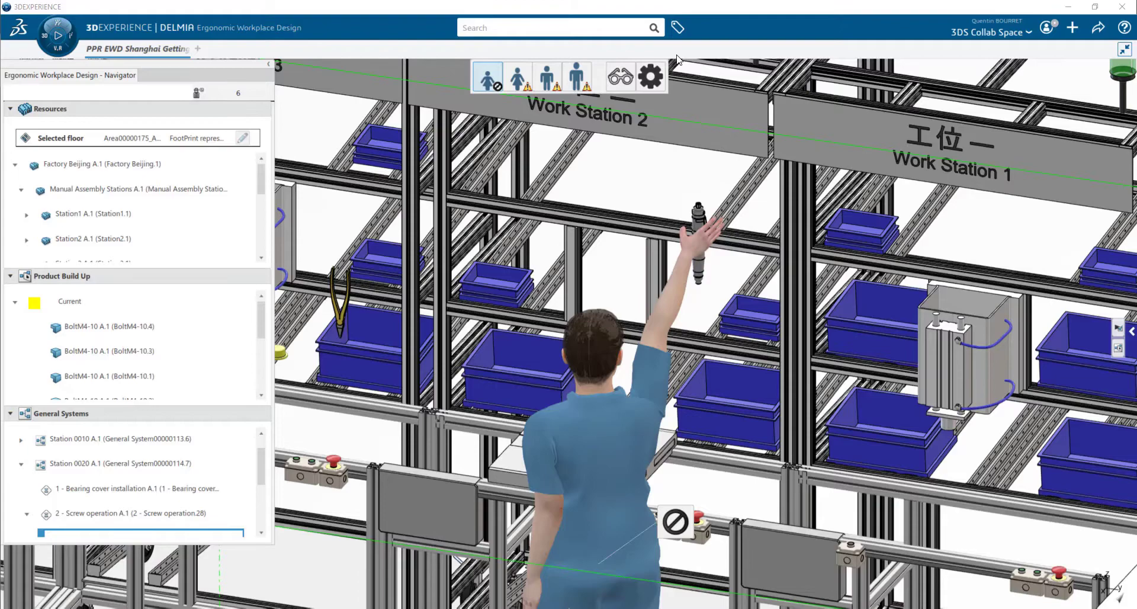
# Step: Cycle through the second, third and tallest male manikins reaching for the screwdriver, orbiting to inspect warnings
pyautogui.moveTo(678, 59); pyautogui.dragTo(510, 178, button='middle')
pyautogui.click(518, 77)
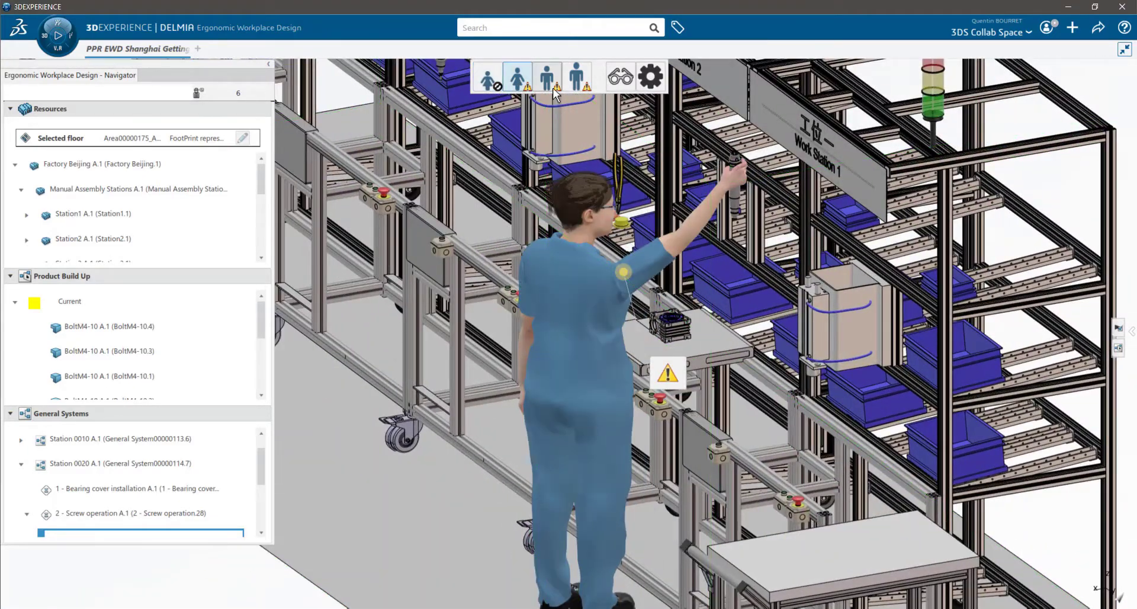
pyautogui.click(554, 88)
pyautogui.click(578, 83)
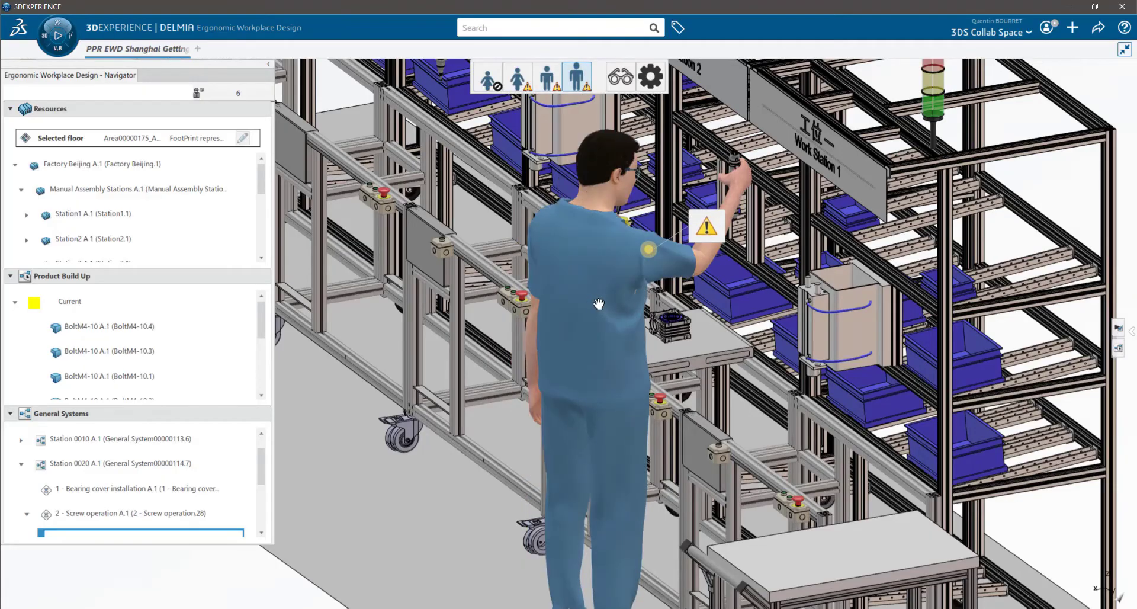
pyautogui.moveTo(598, 304); pyautogui.dragTo(578, 147, button='middle')
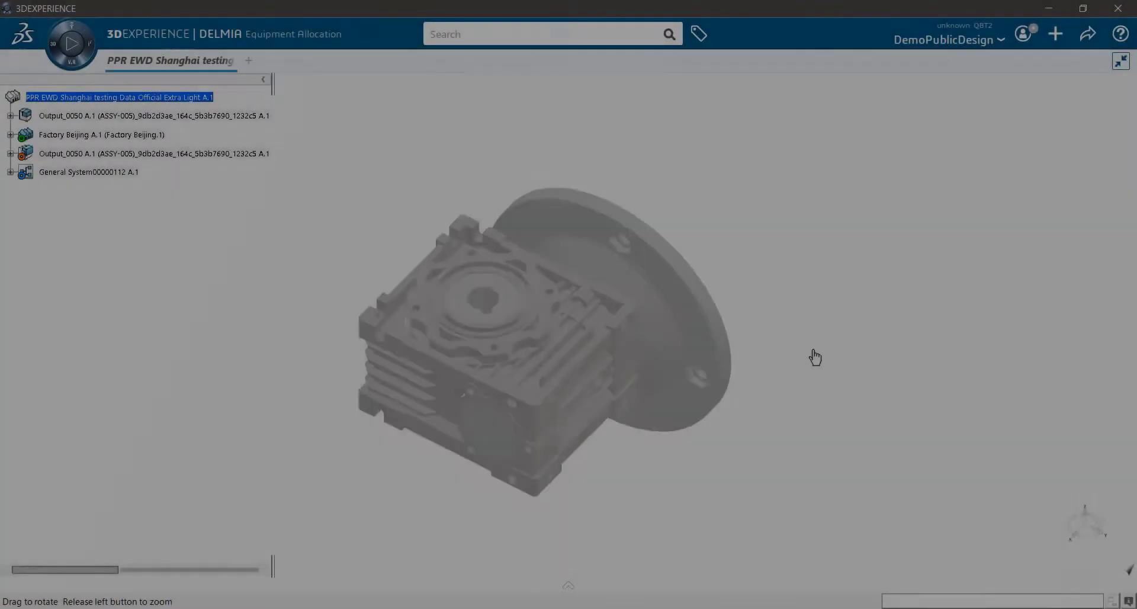
# Step: Browse the Product, Build up and Factory Beijing nodes, then expand General System00000112 A.1 to list Stations 0010–0050
pyautogui.moveTo(812, 355); pyautogui.dragTo(913, 276, button='middle')
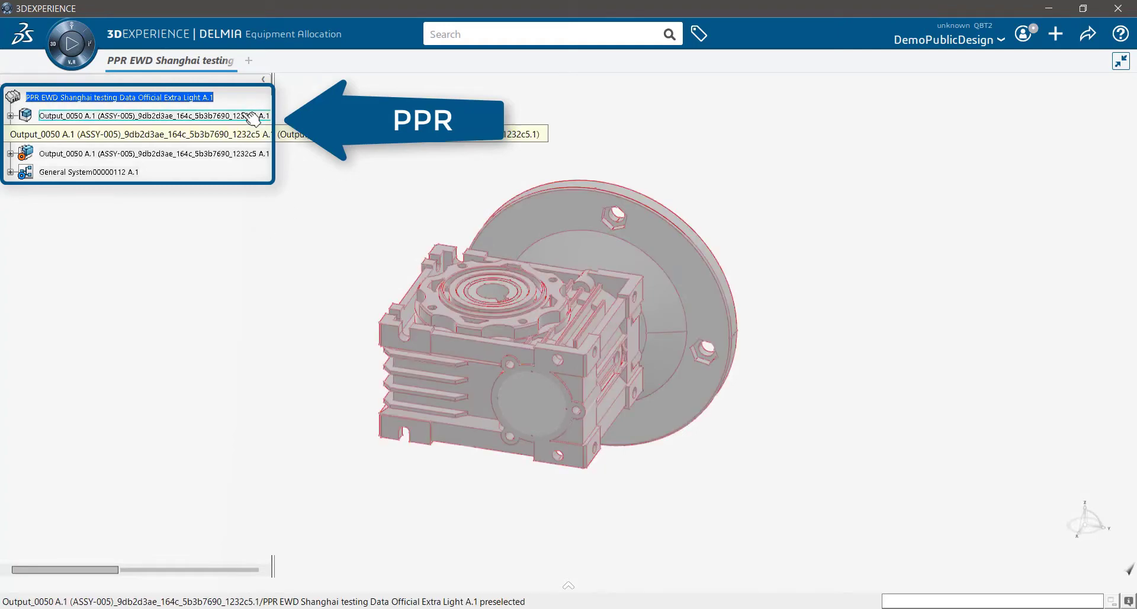
pyautogui.click(253, 116)
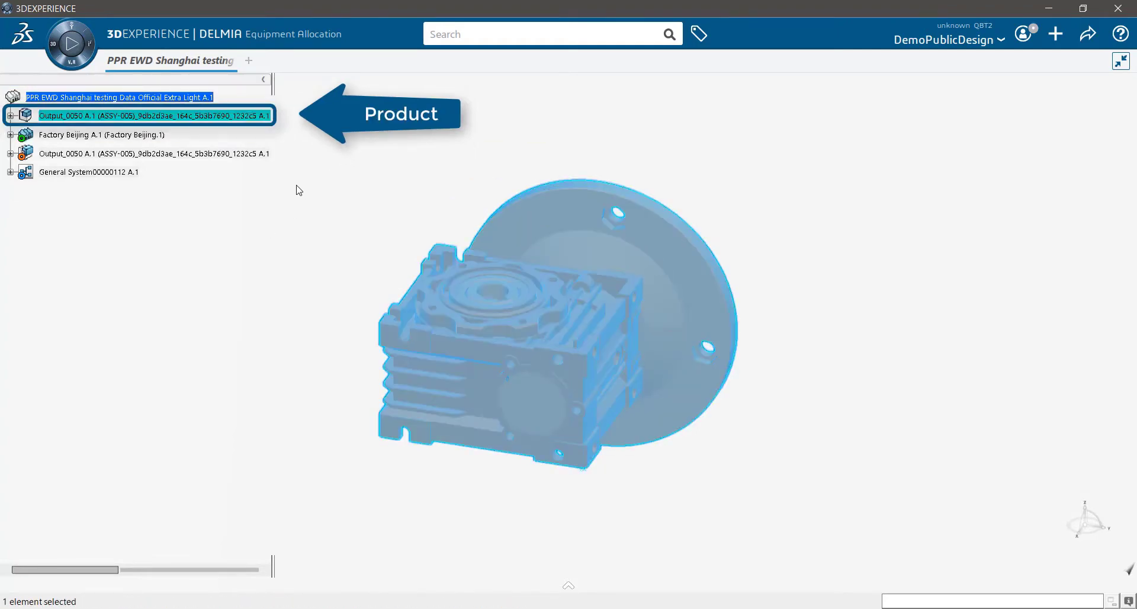
pyautogui.click(255, 154)
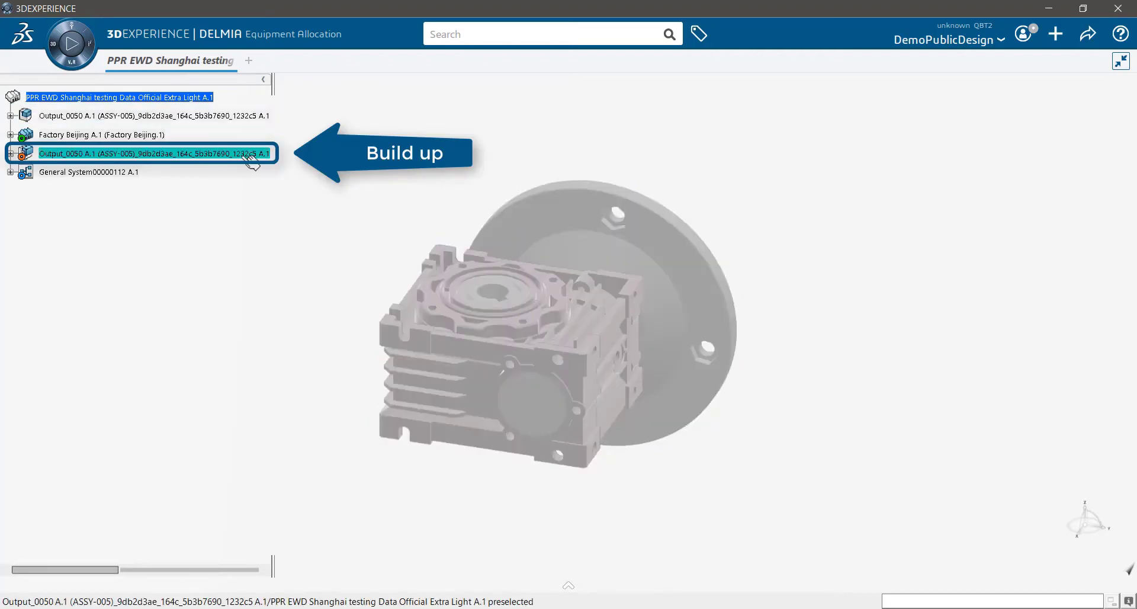
pyautogui.click(10, 153)
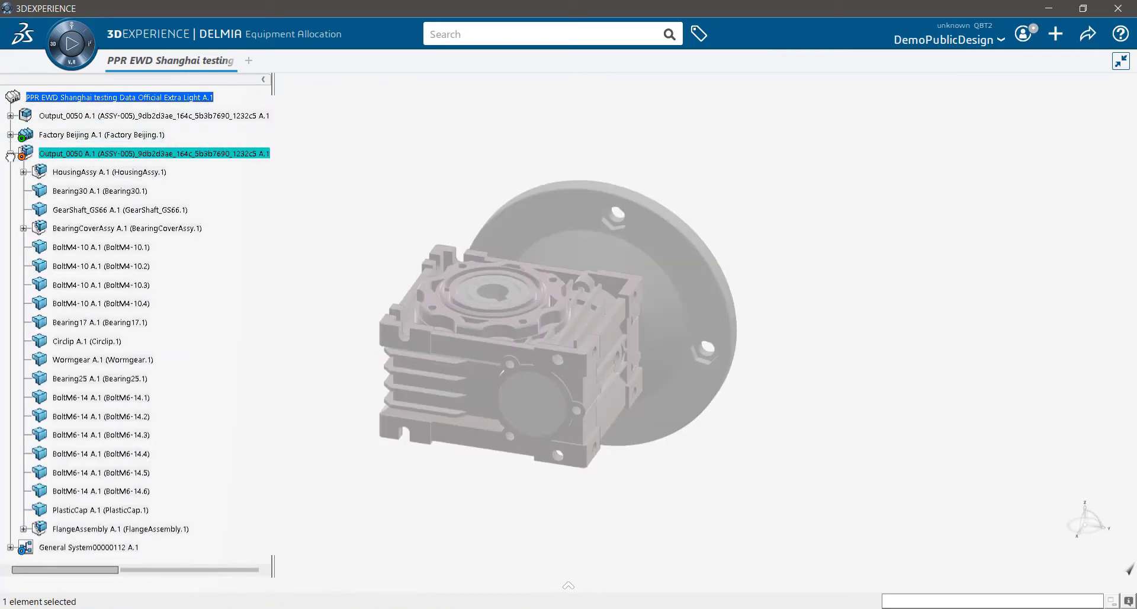
pyautogui.click(10, 154)
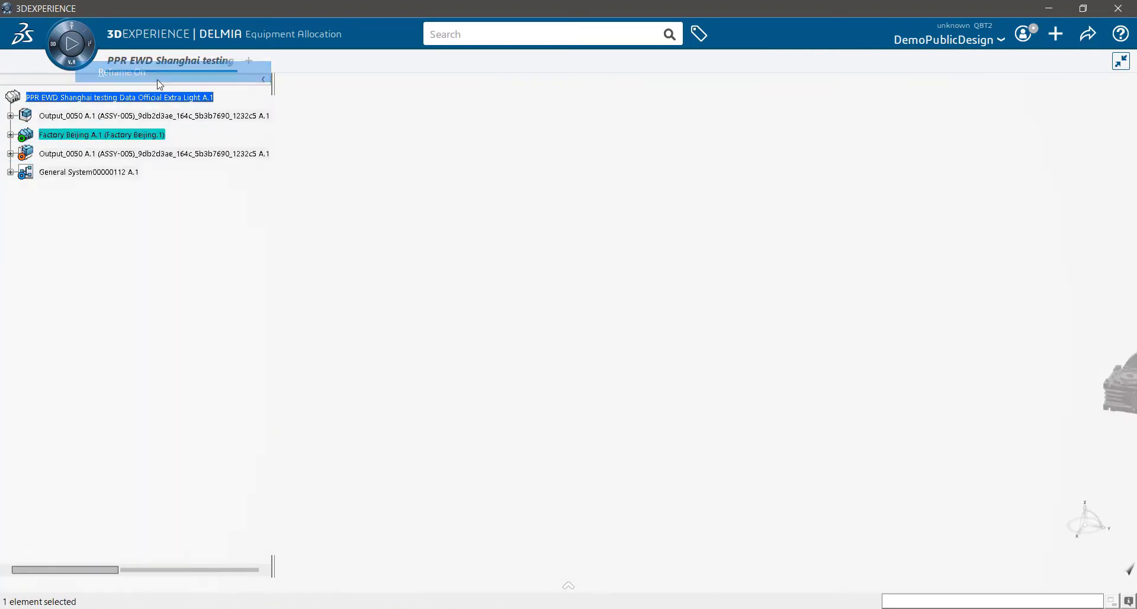
pyautogui.click(118, 134)
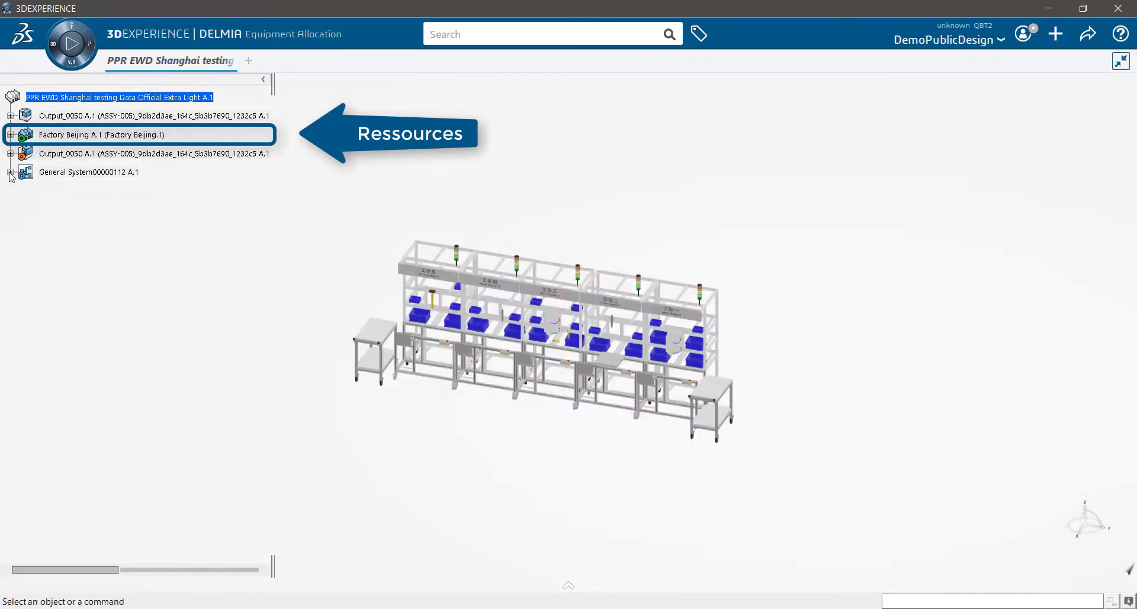
pyautogui.click(10, 172)
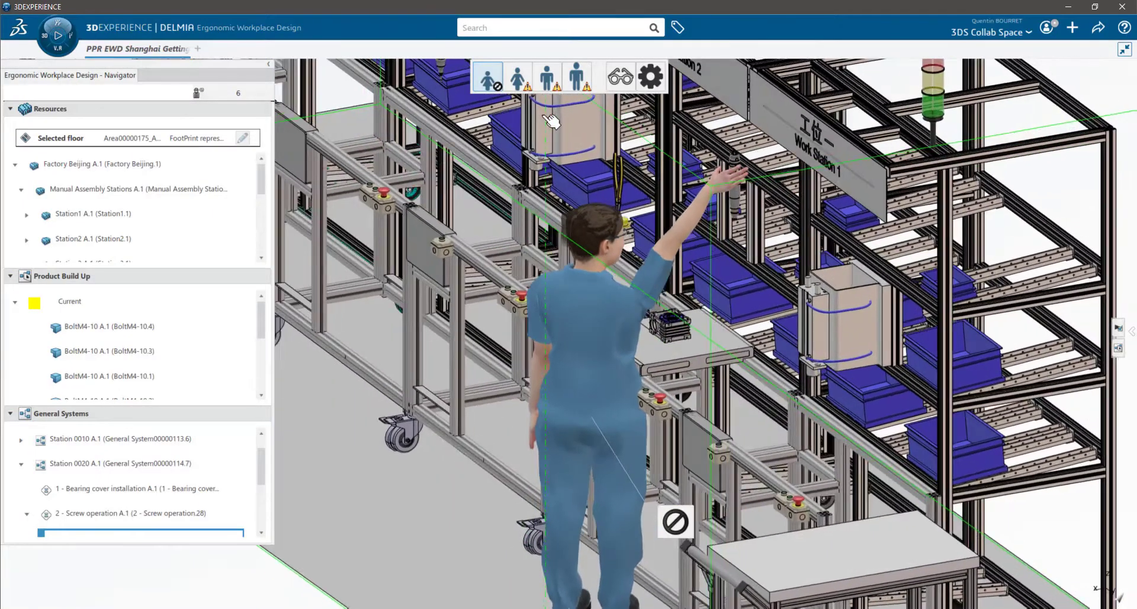
# Step: Switch through the second, third and tallest manikins, then orbit to face Work Stations 1–3
pyautogui.click(531, 87)
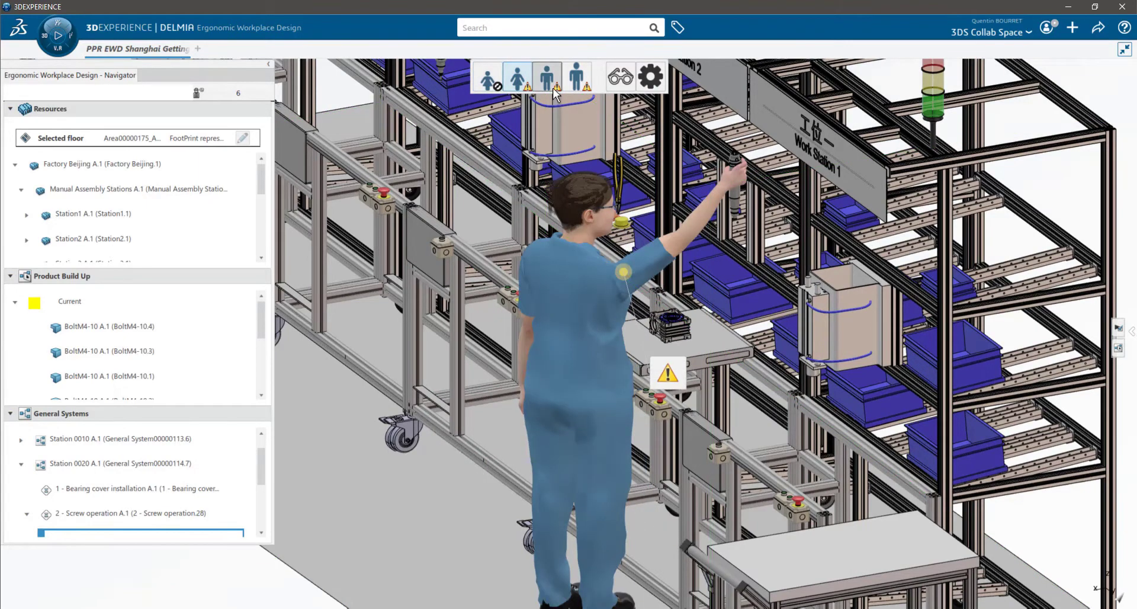
pyautogui.click(556, 89)
pyautogui.click(583, 85)
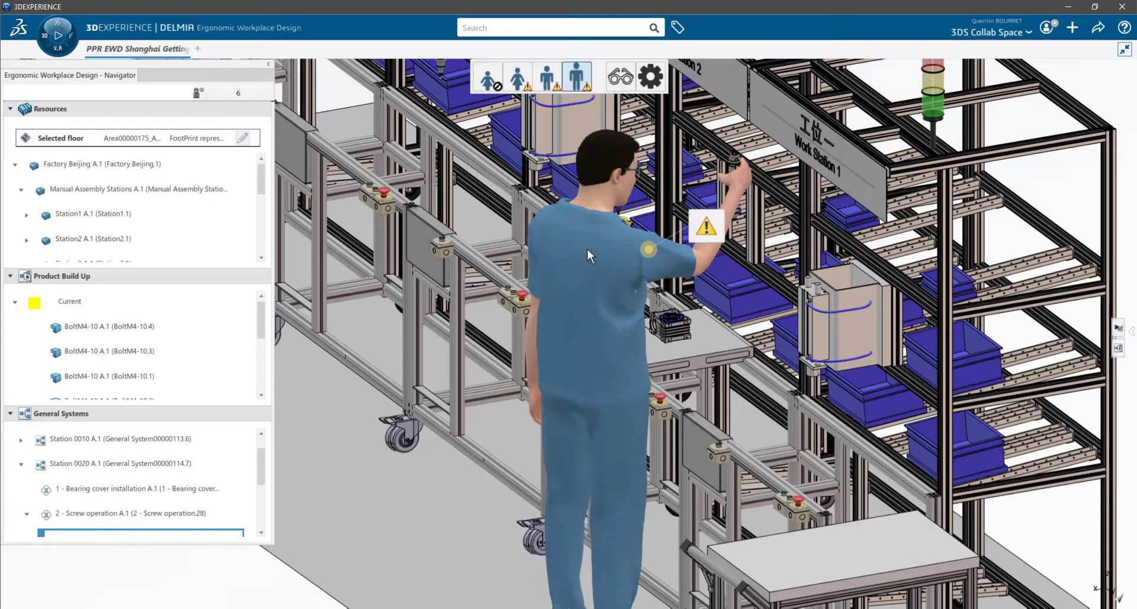
pyautogui.moveTo(588, 256); pyautogui.dragTo(571, 273, button='middle')
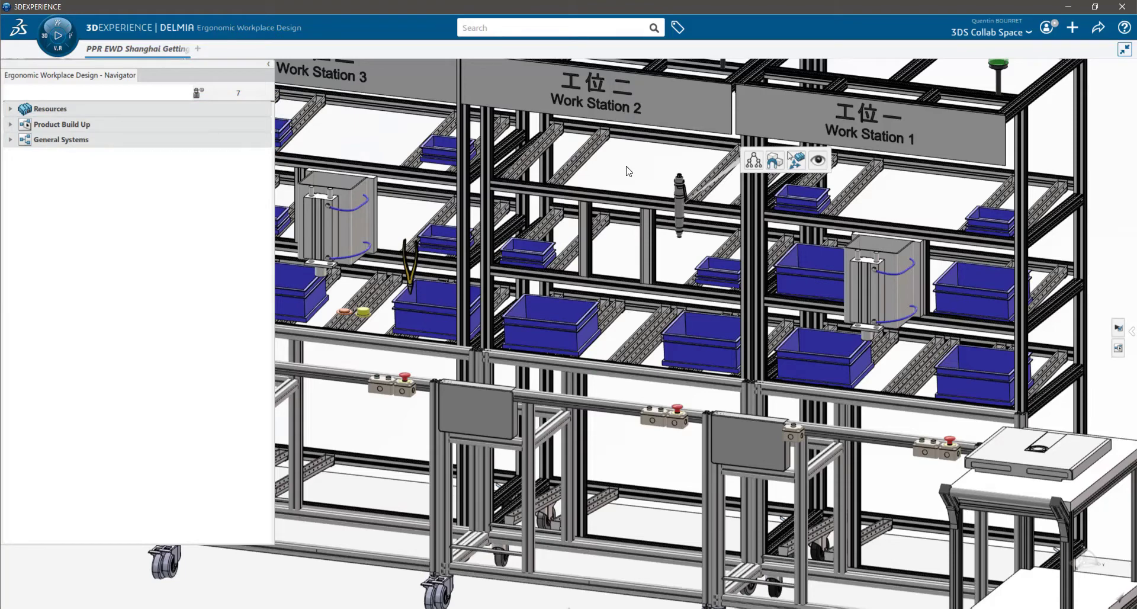
# Step: Expand General Systems, Product Build Up, Resources and Station 0020, then open 1 - Bearing cover installation
pyautogui.click(10, 139)
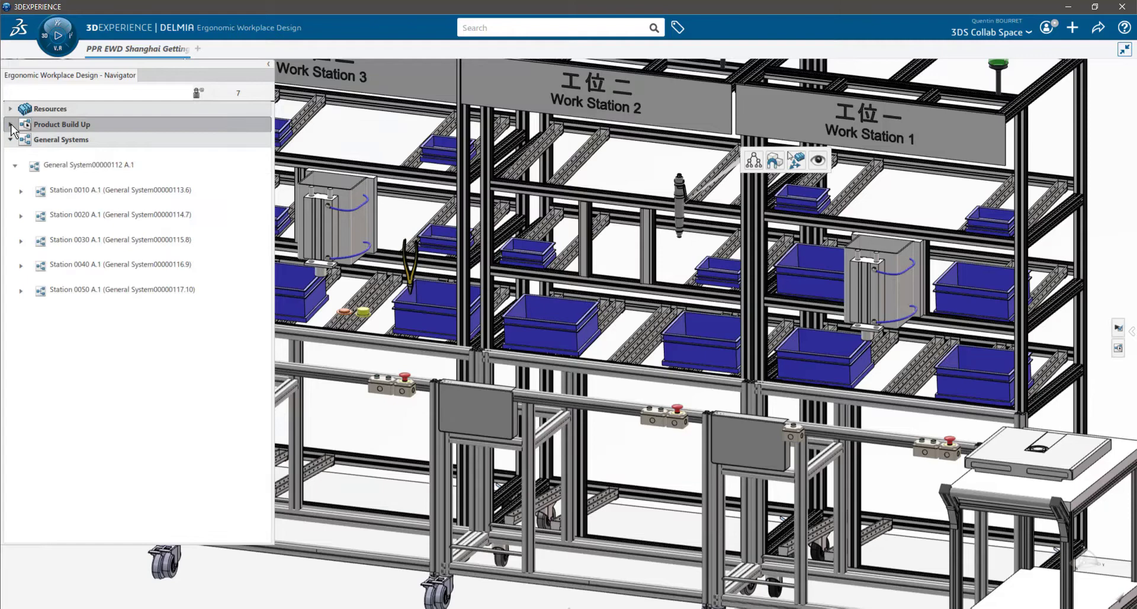
pyautogui.click(10, 124)
pyautogui.click(10, 108)
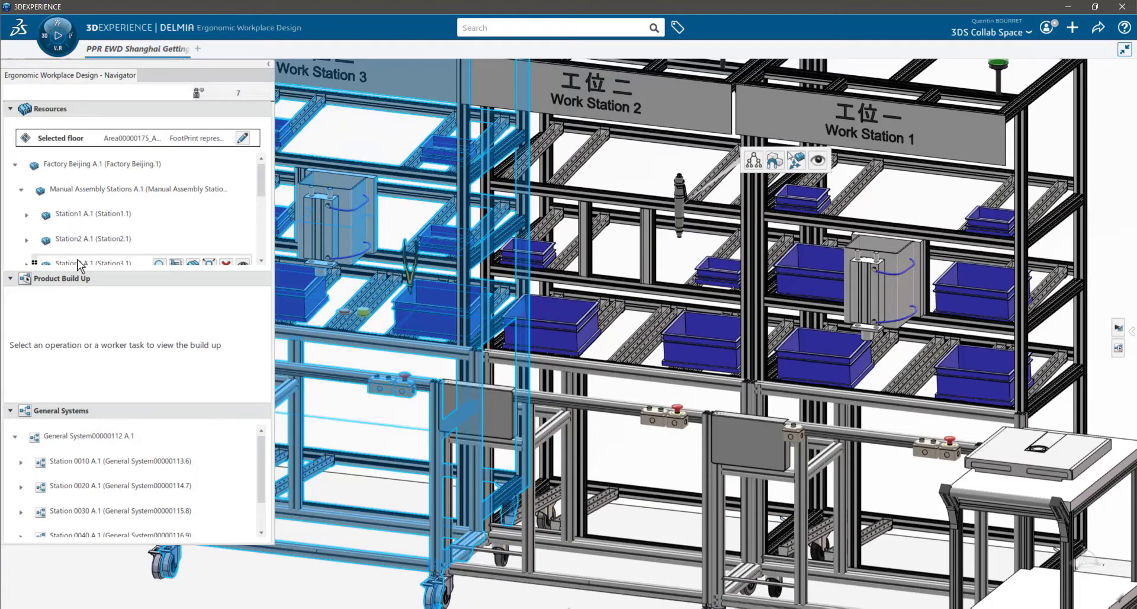
pyautogui.click(21, 487)
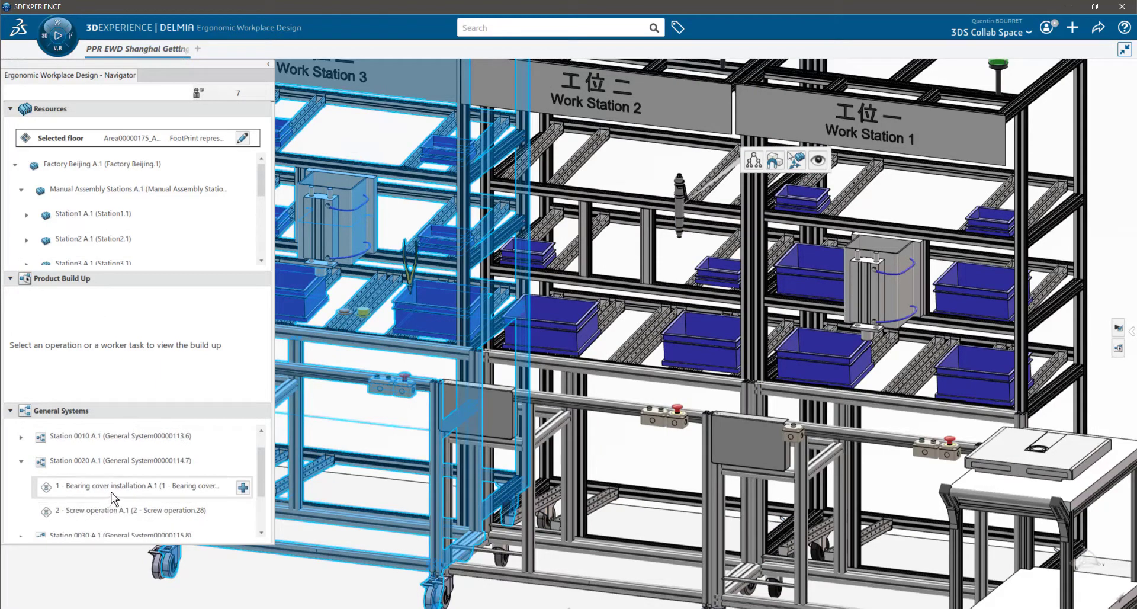
pyautogui.click(114, 487)
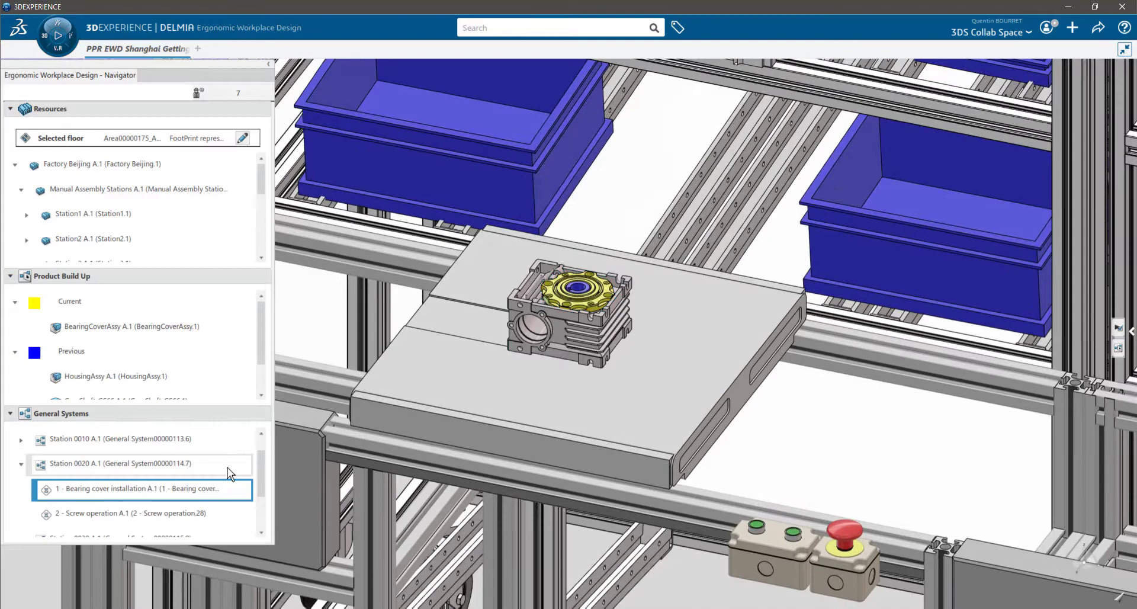
pyautogui.click(148, 514)
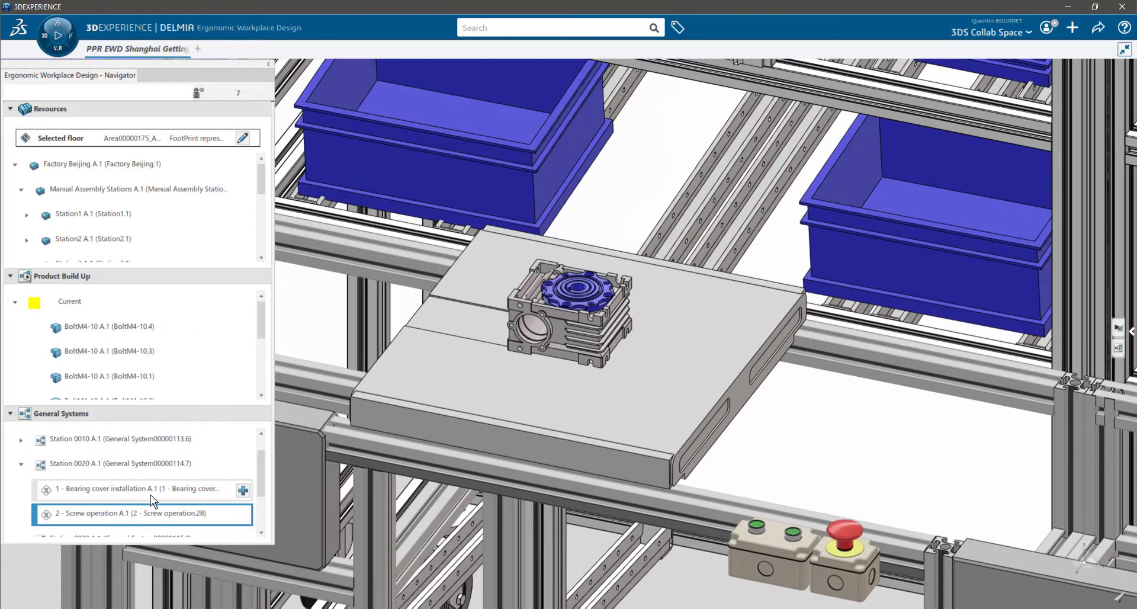
pyautogui.click(150, 493)
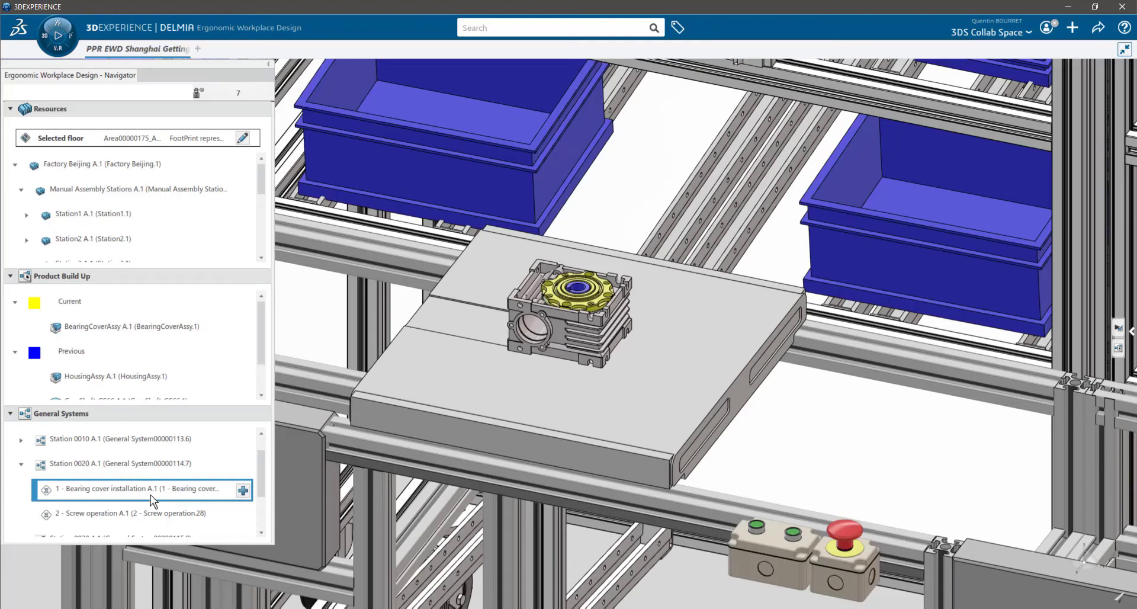
pyautogui.click(117, 337)
pyautogui.scroll(-1, 117, 336)
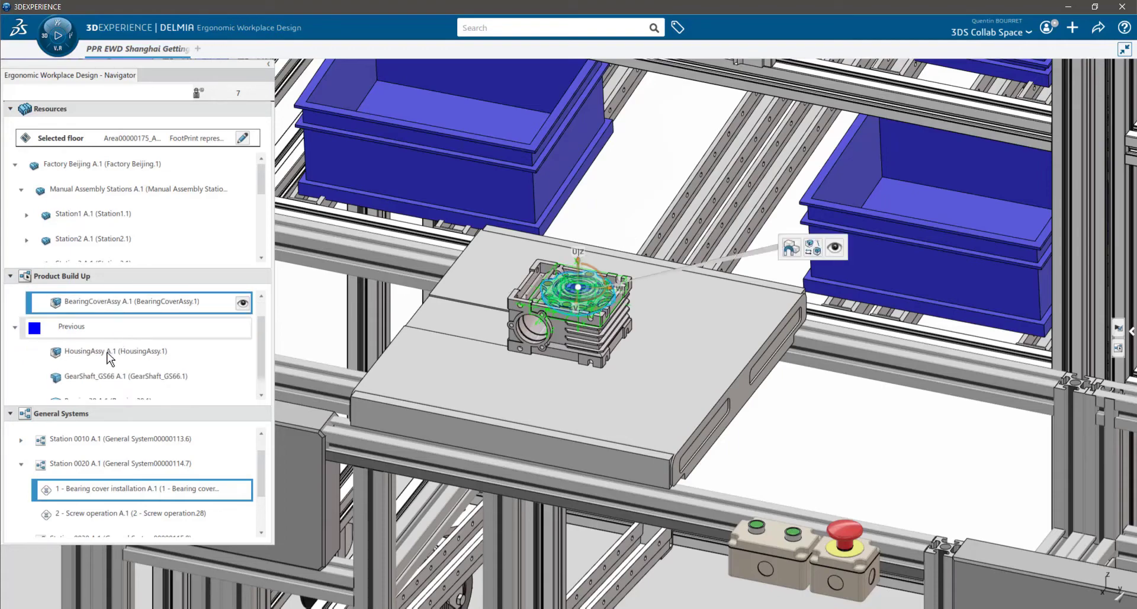
pyautogui.click(109, 353)
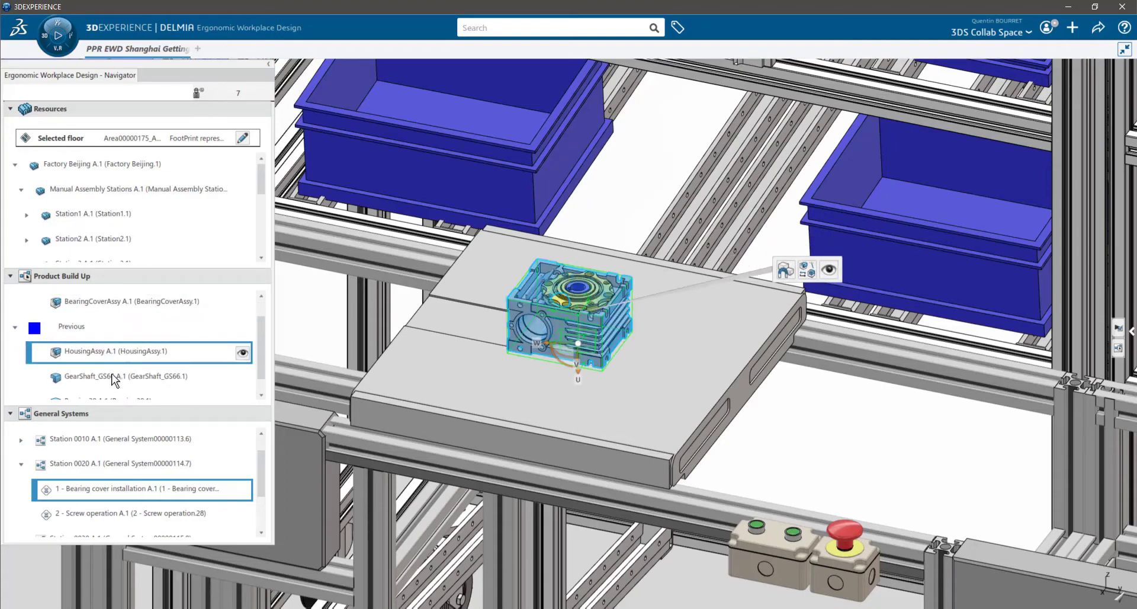
pyautogui.click(114, 378)
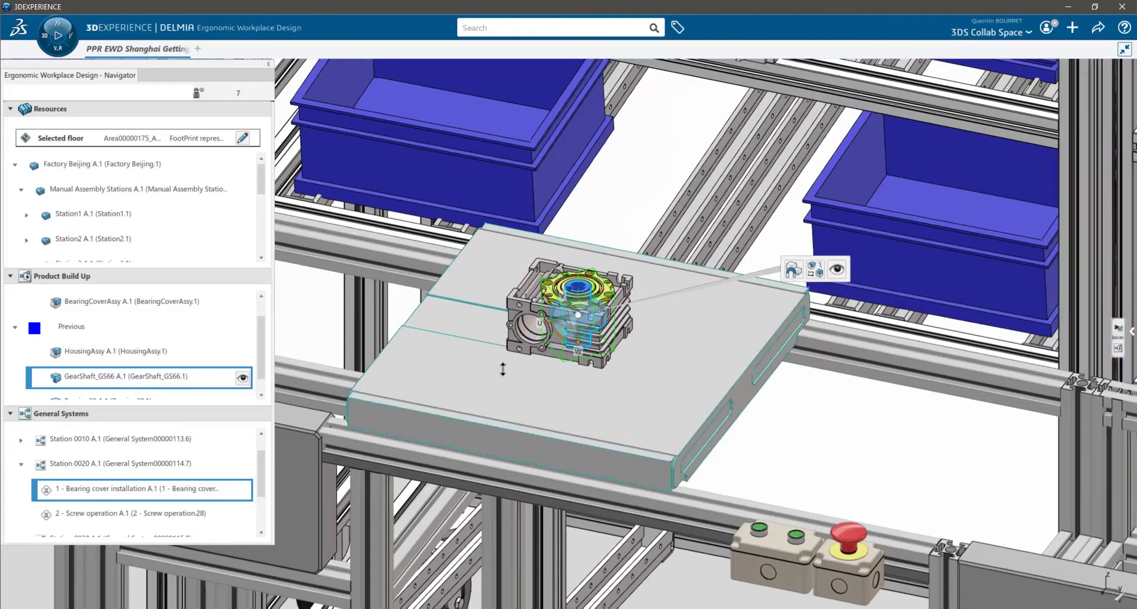
pyautogui.scroll(-3, 502, 367)
pyautogui.scroll(-5, 504, 388)
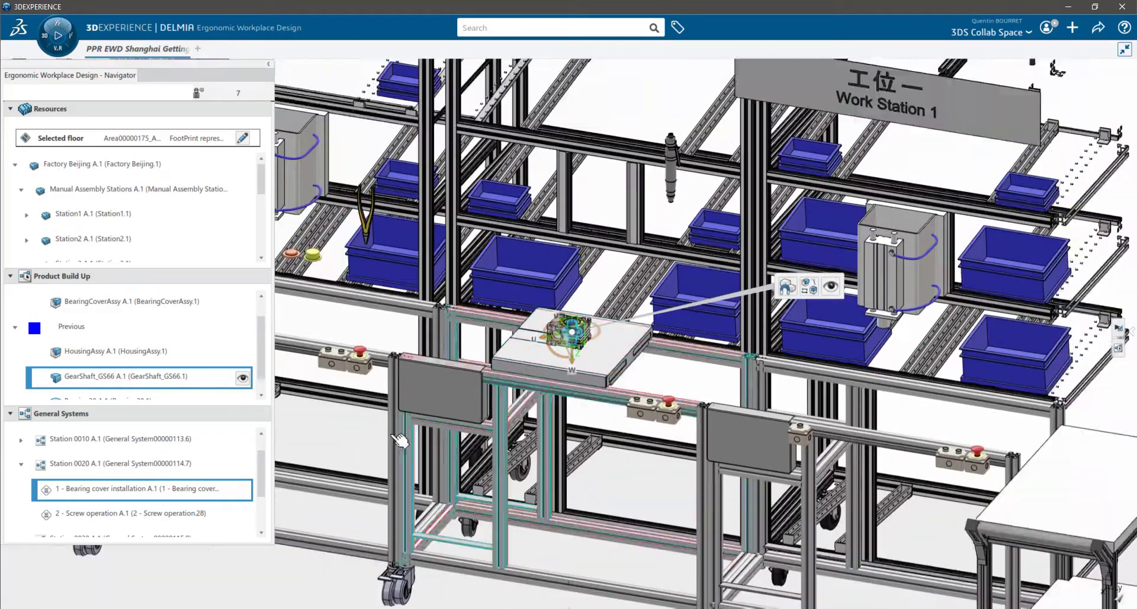
# Step: Add Worker Task.5 to Station 0020's Screw operation with action Get and object Air Screwdriver
pyautogui.click(187, 515)
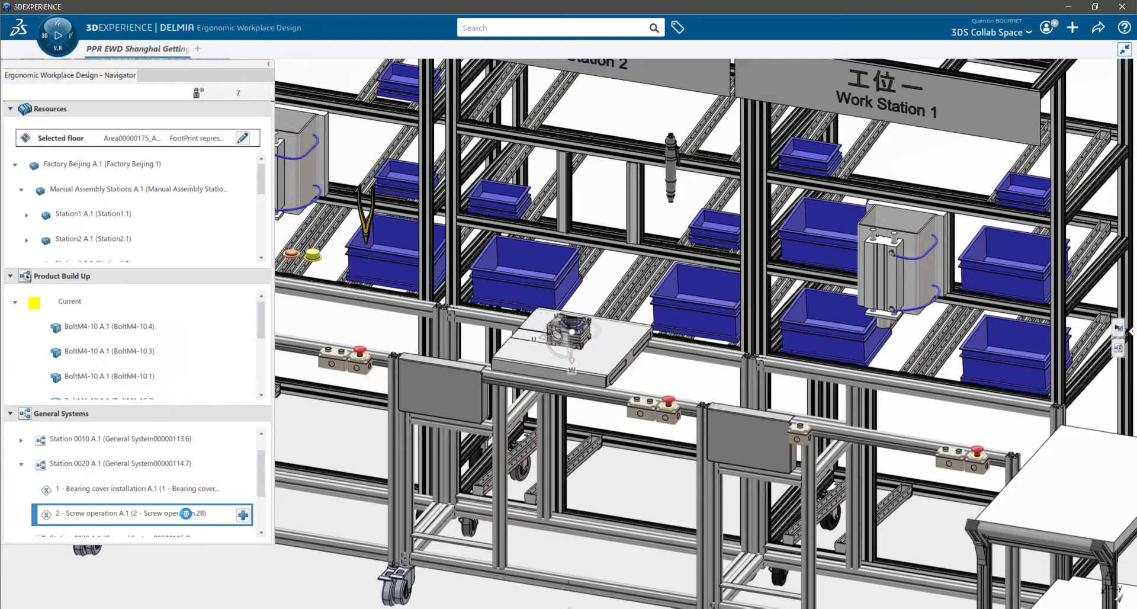
pyautogui.click(242, 515)
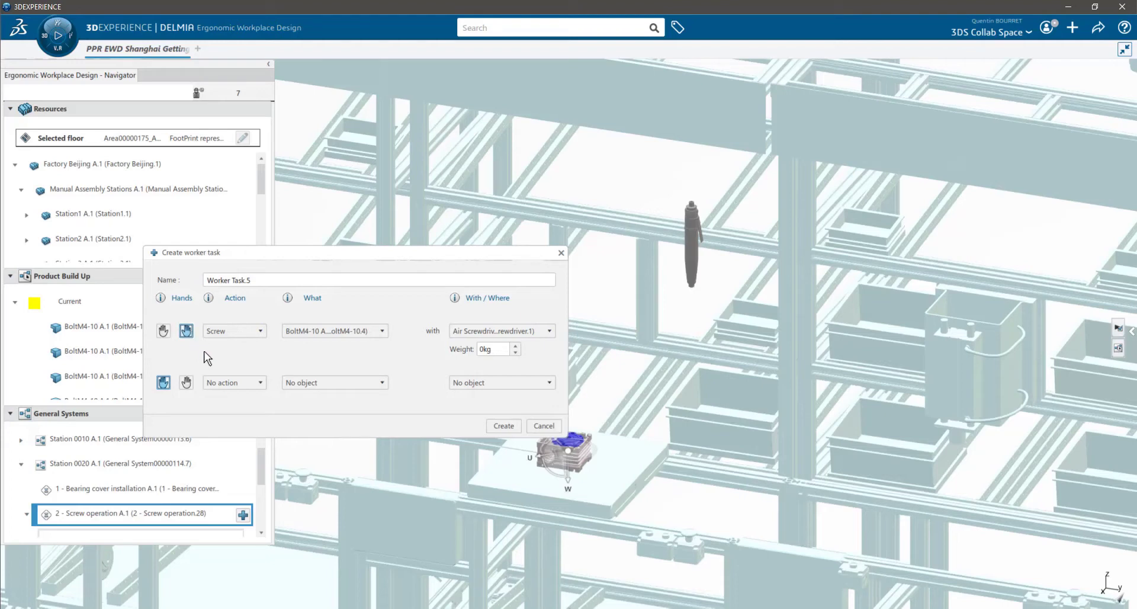
pyautogui.click(233, 335)
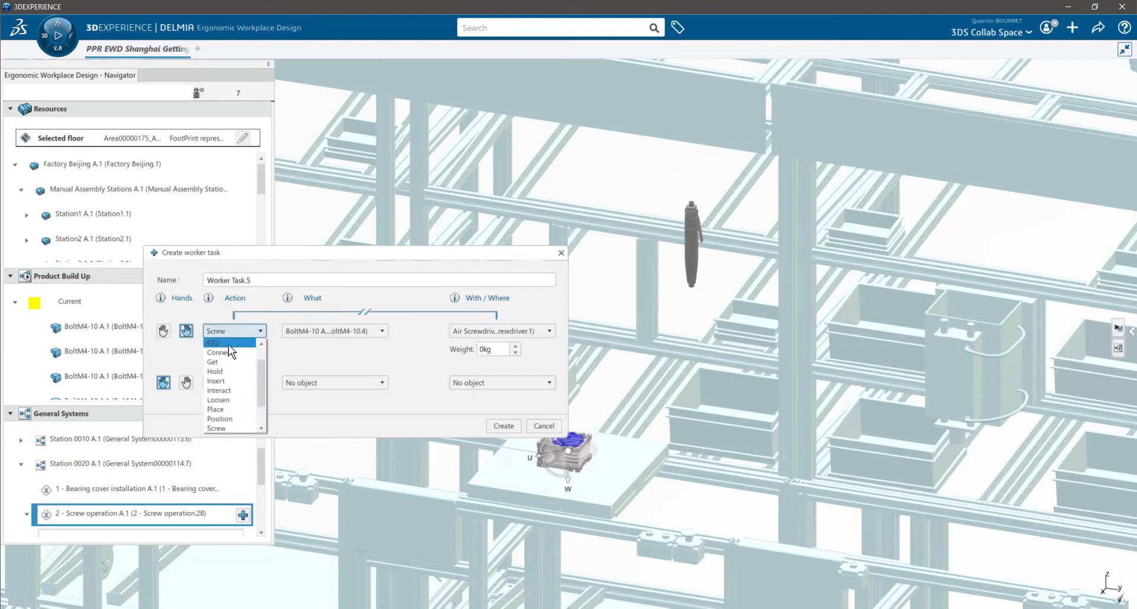
pyautogui.click(228, 363)
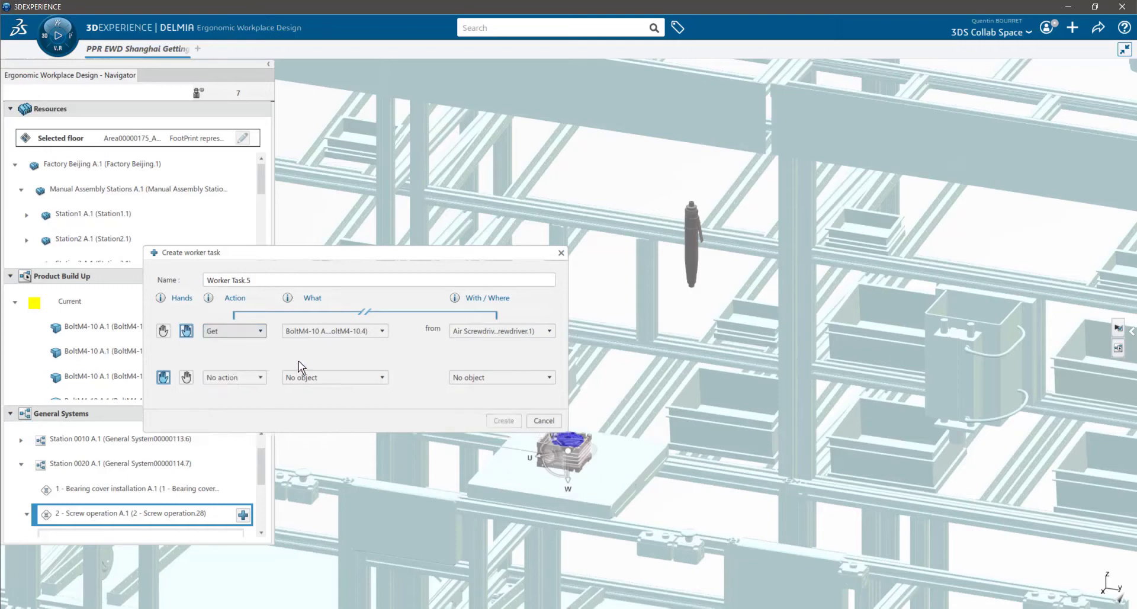
pyautogui.click(345, 333)
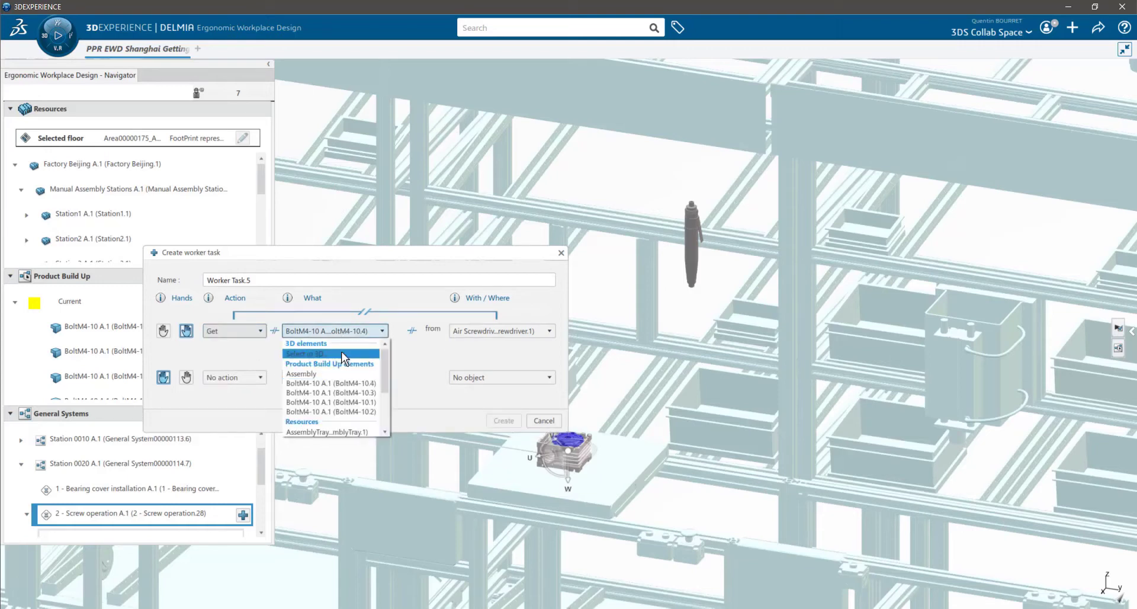
pyautogui.scroll(-1, 344, 414)
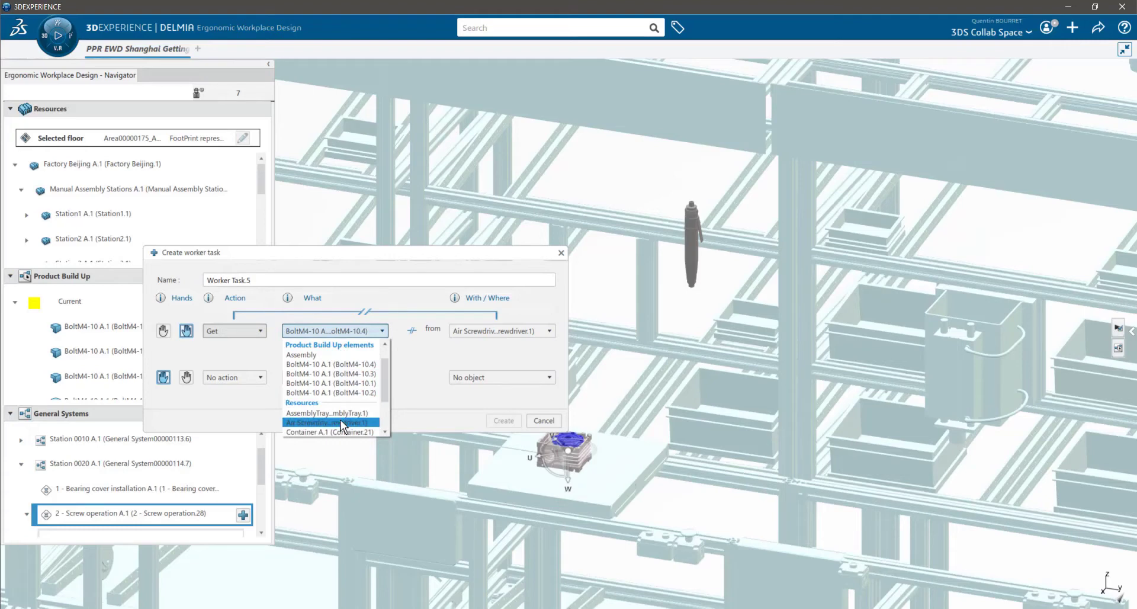
pyautogui.click(342, 423)
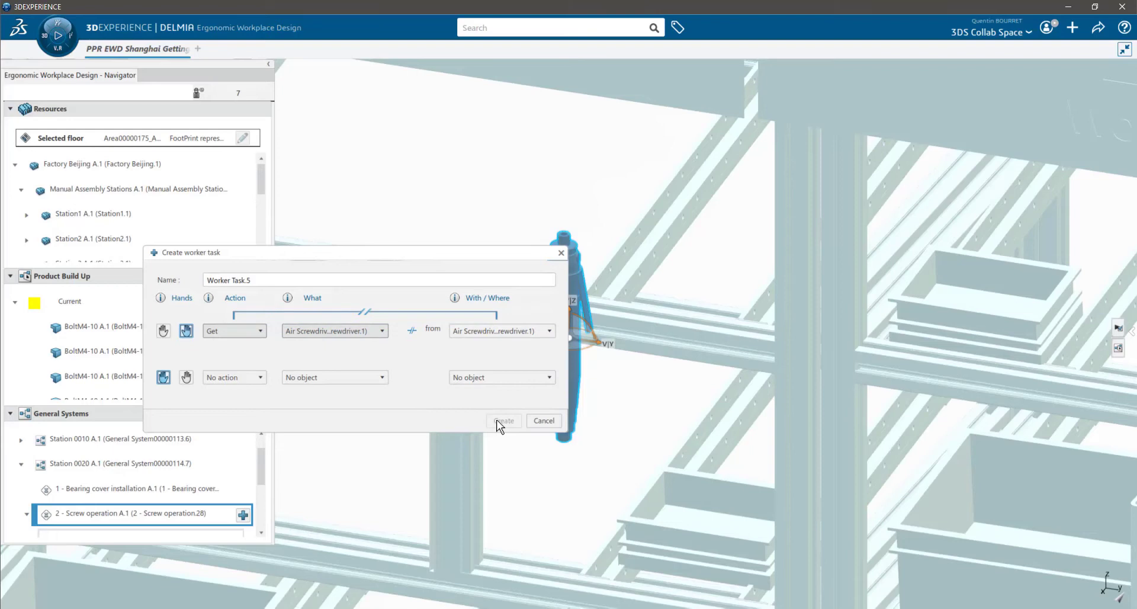
# Step: Set the task's With/Where 'from' source to No object under Other, leaving weight at 0kg
pyautogui.click(501, 331)
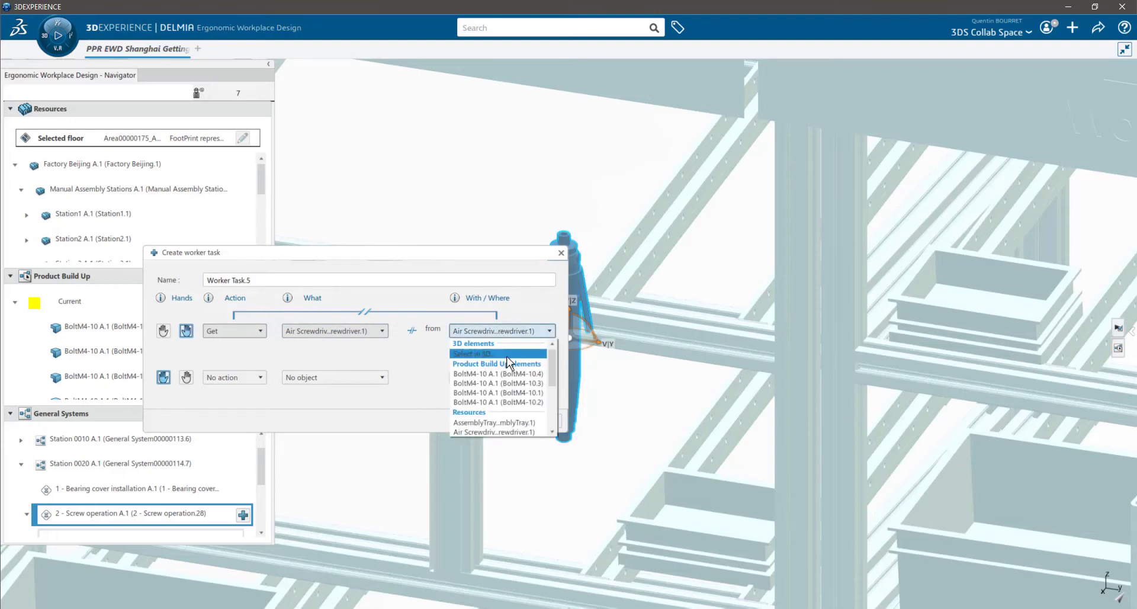
pyautogui.scroll(-3, 508, 400)
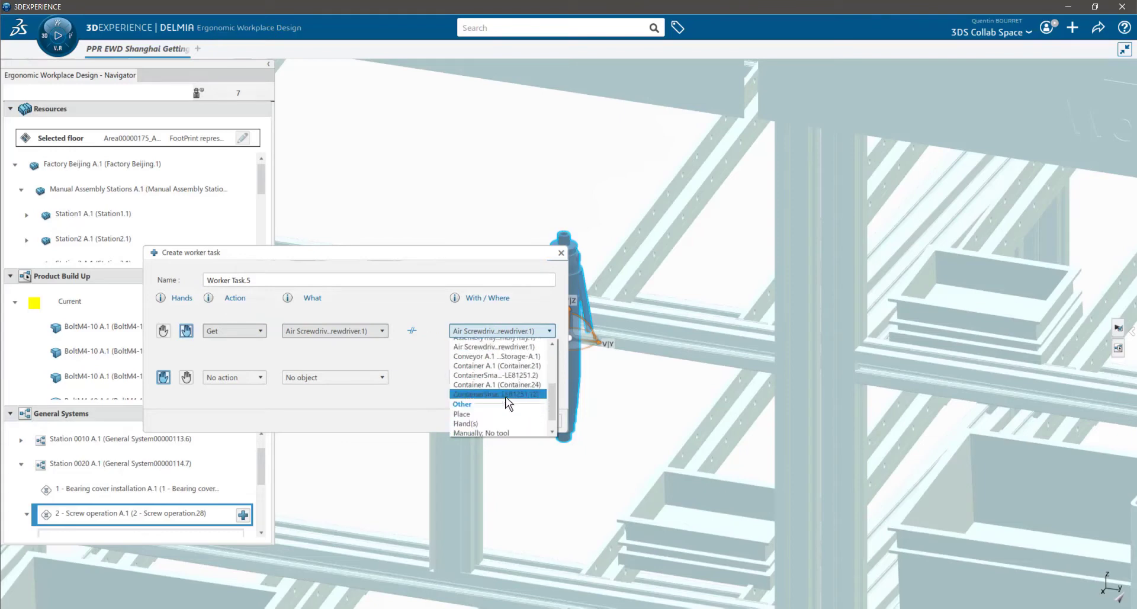
pyautogui.scroll(-1, 508, 405)
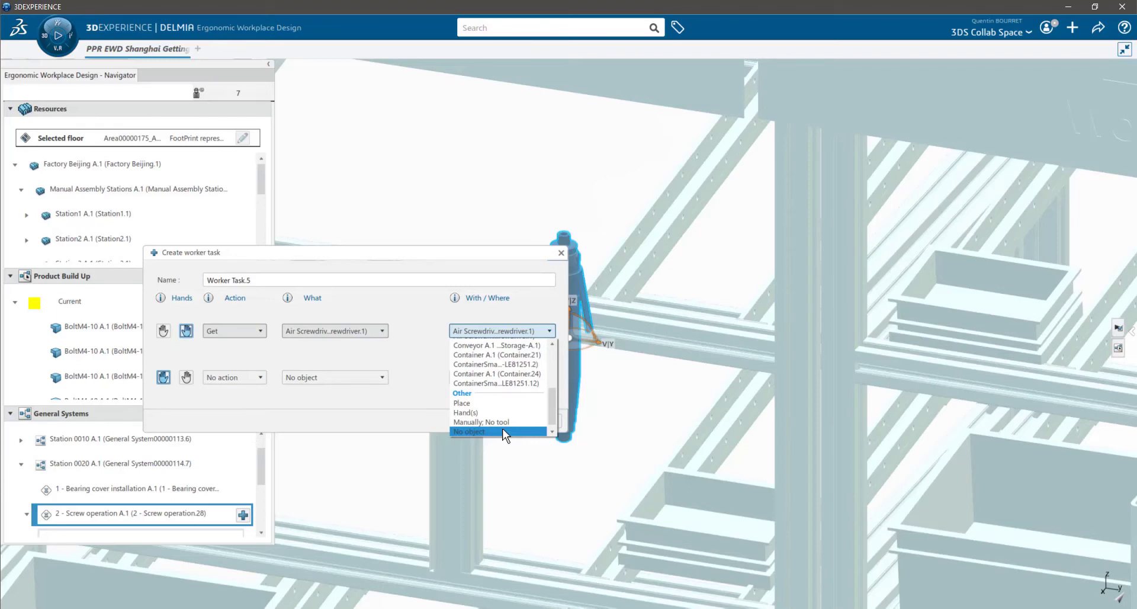
pyautogui.click(504, 432)
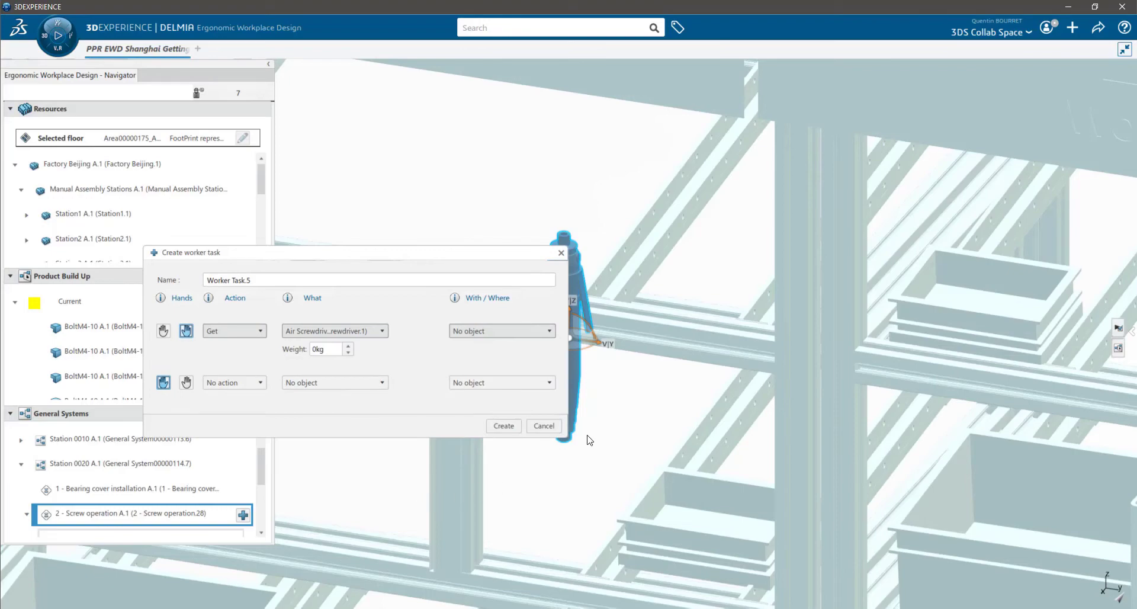
pyautogui.moveTo(590, 437); pyautogui.dragTo(753, 315, button='middle')
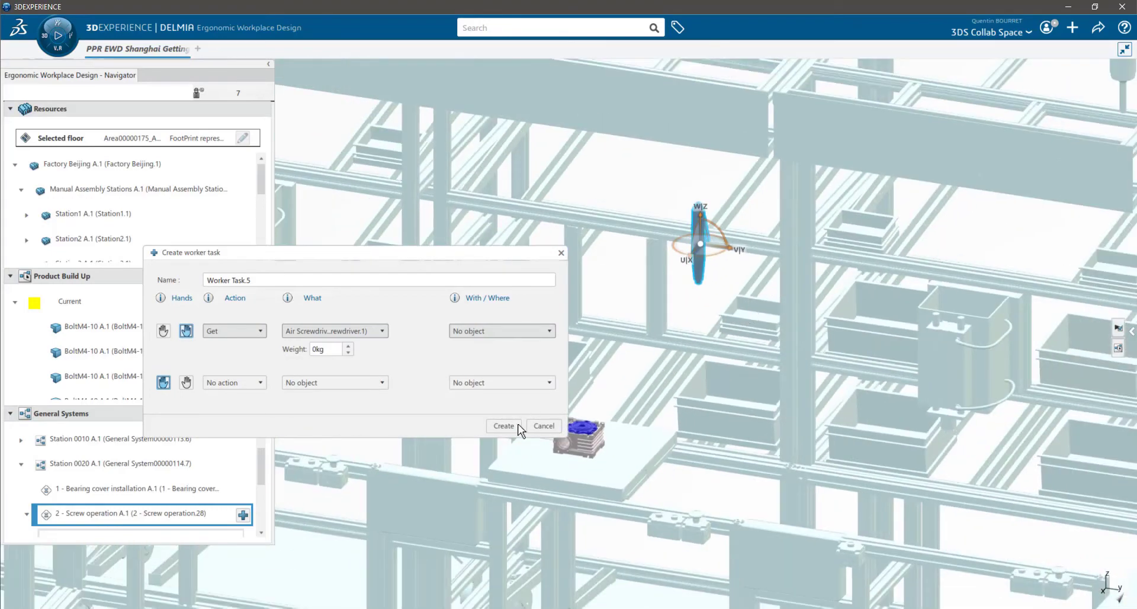
# Step: Create Worker Task.5 and let the Smart Posturing Engine pose the manikin reaching for the screwdriver
pyautogui.click(512, 427)
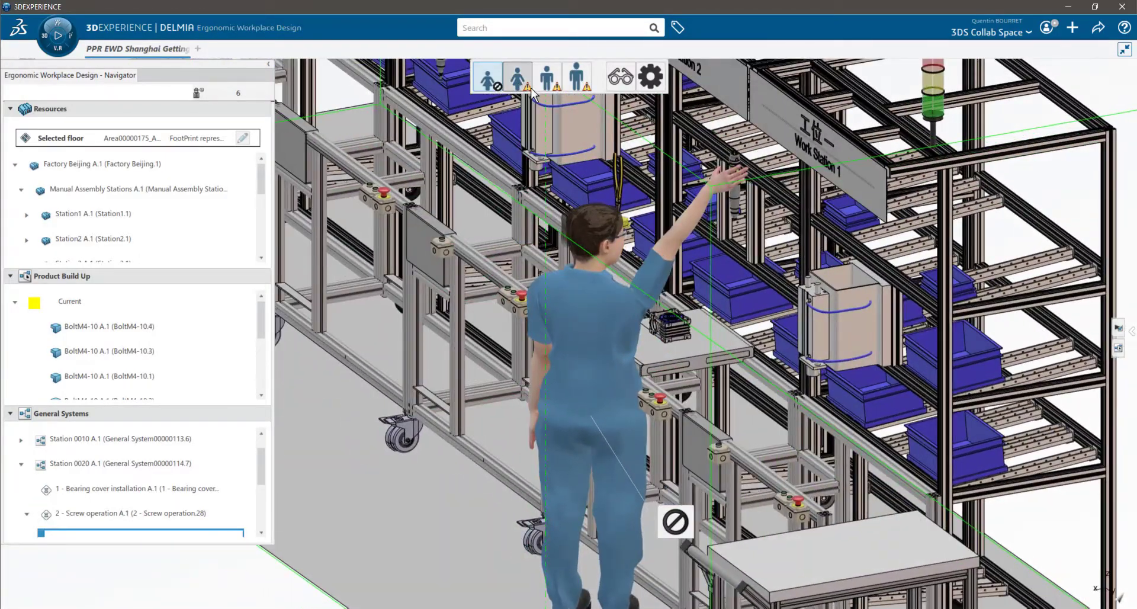
# Step: Check the second, third and fourth manikins' postures, then open the Mid Risk right-shoulder suggestions
pyautogui.click(532, 92)
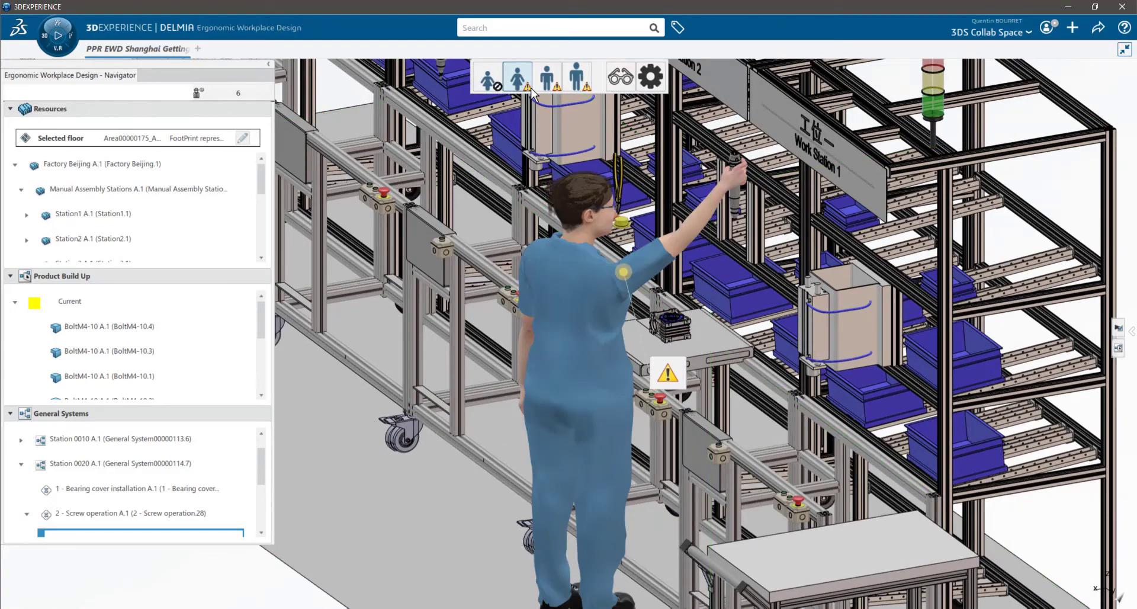
pyautogui.click(554, 89)
pyautogui.click(576, 79)
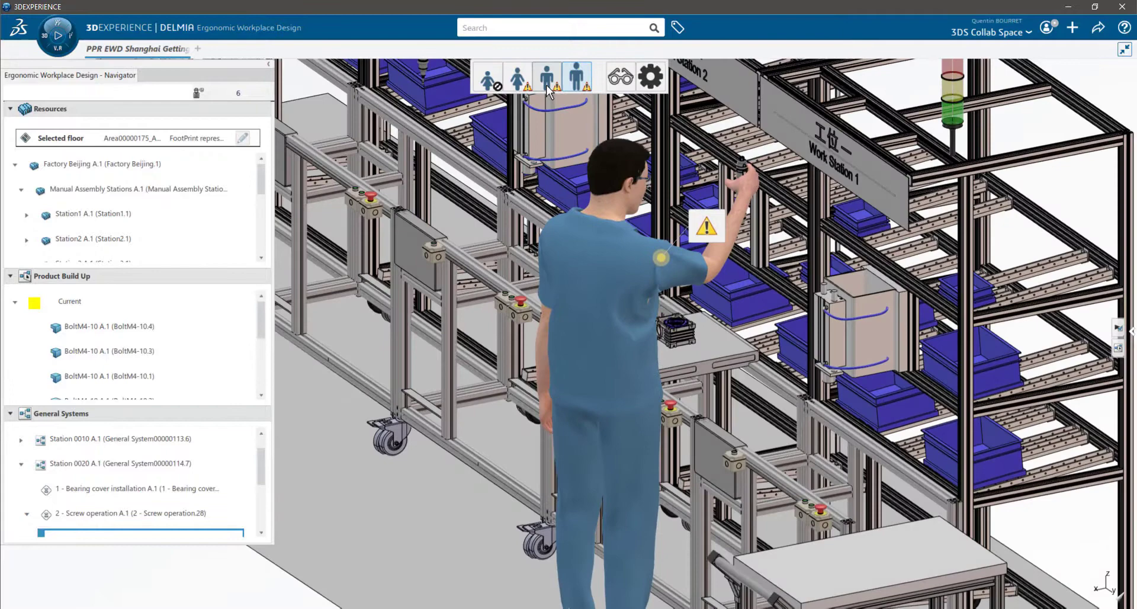
pyautogui.click(550, 90)
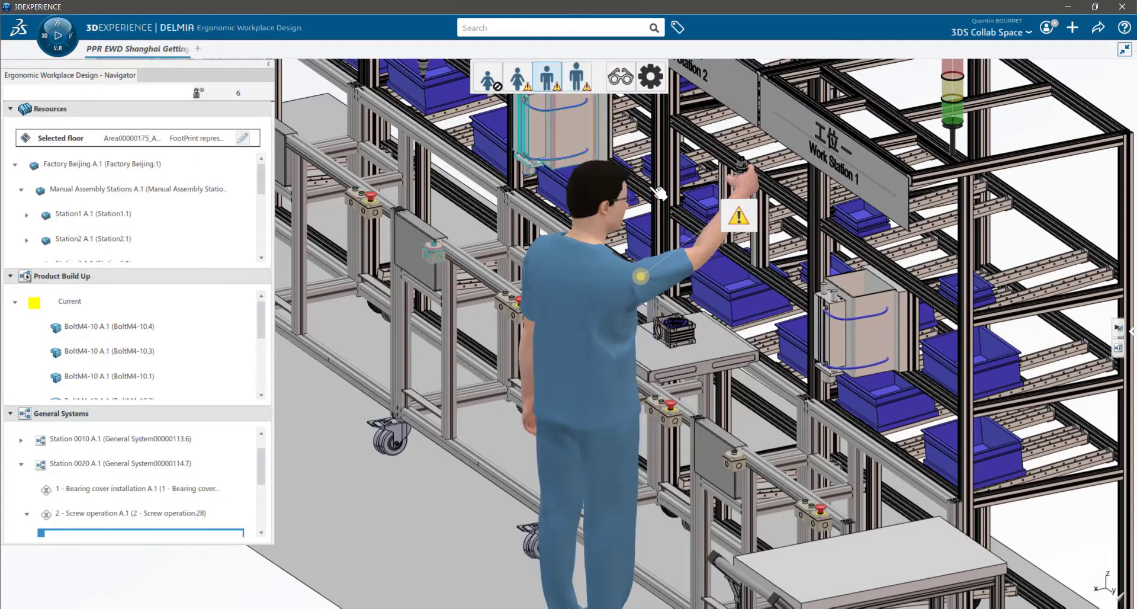
pyautogui.click(750, 222)
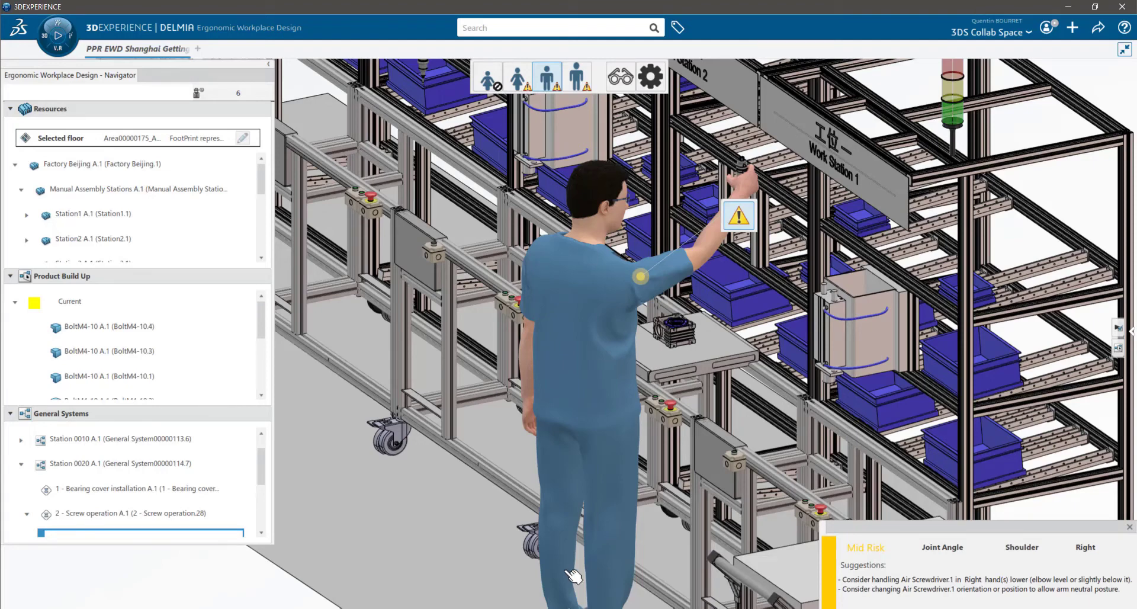
# Step: Edit the worker task, drag the screwdriver down to chest height and preview the new posture
pyautogui.click(168, 468)
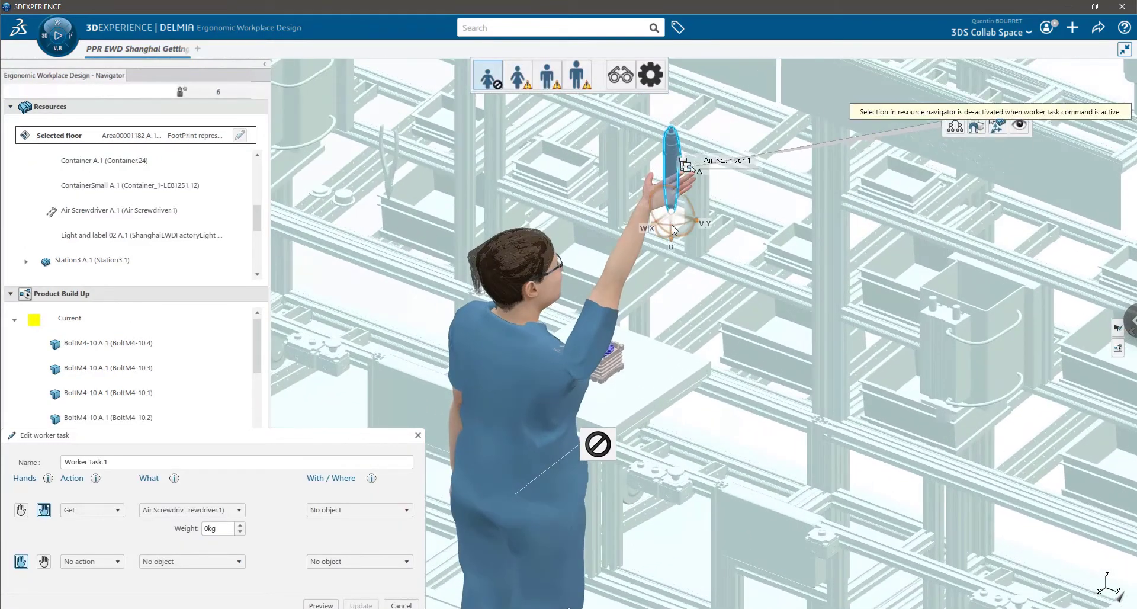
pyautogui.moveTo(671, 225); pyautogui.dragTo(673, 381)
pyautogui.click(321, 604)
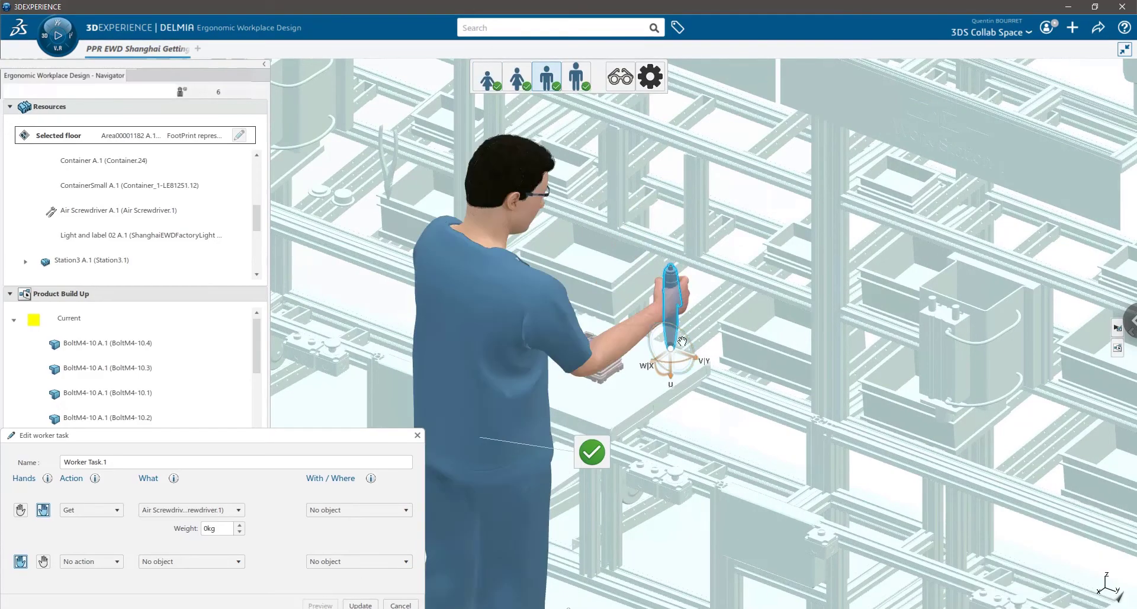
pyautogui.moveTo(682, 342); pyautogui.dragTo(598, 139, button='middle')
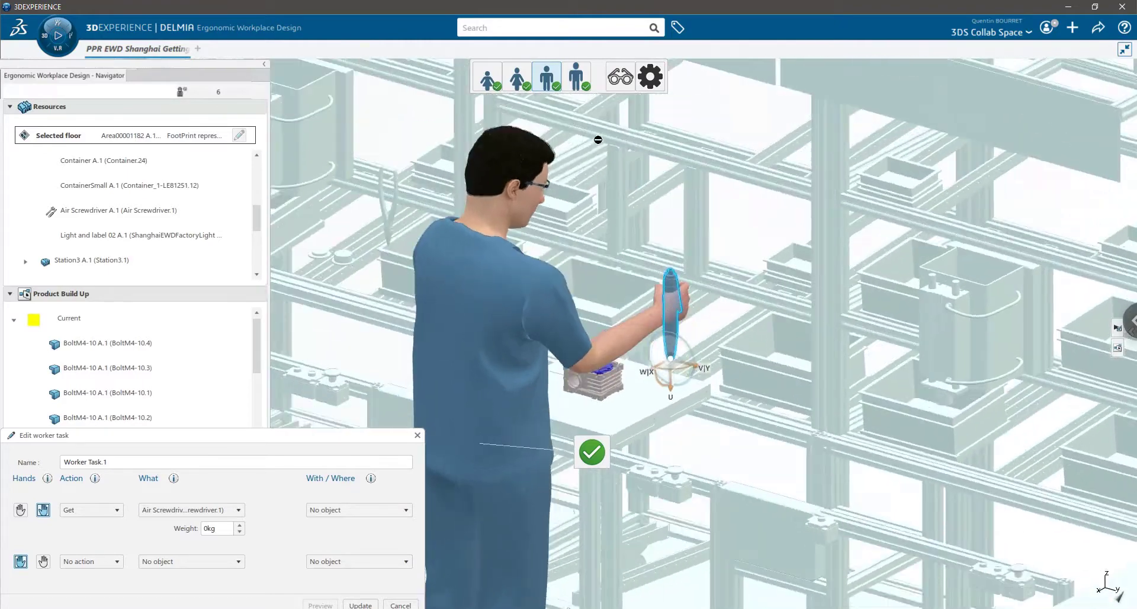
# Step: Verify all four manikin sizes reach the lowered screwdriver with no ergonomic risk
pyautogui.click(518, 77)
pyautogui.moveTo(640, 194); pyautogui.dragTo(606, 130, button='middle')
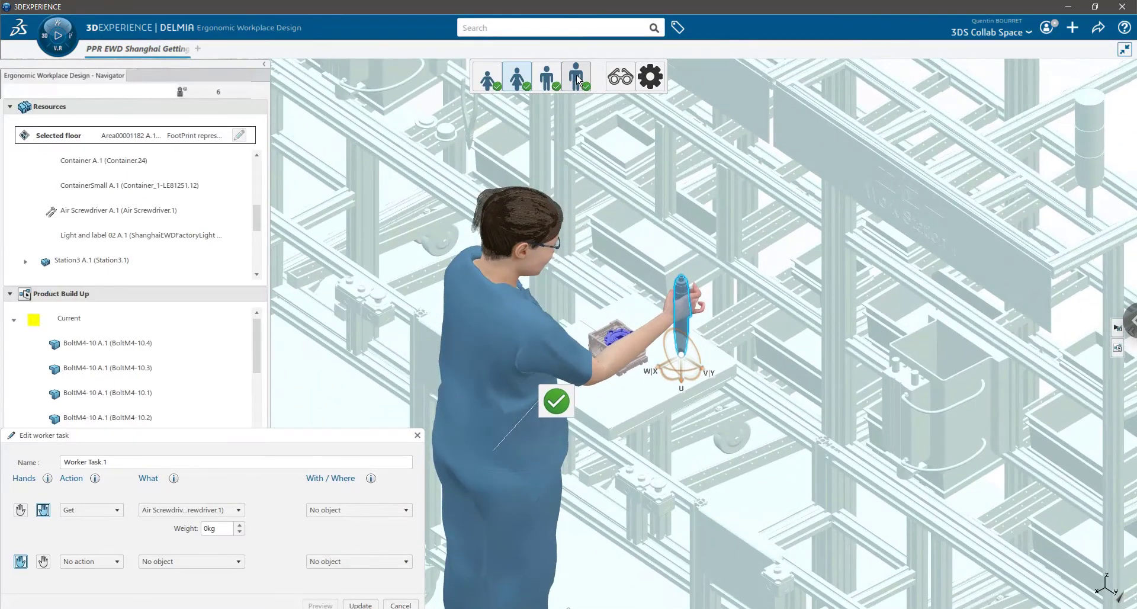
pyautogui.click(577, 79)
pyautogui.click(547, 77)
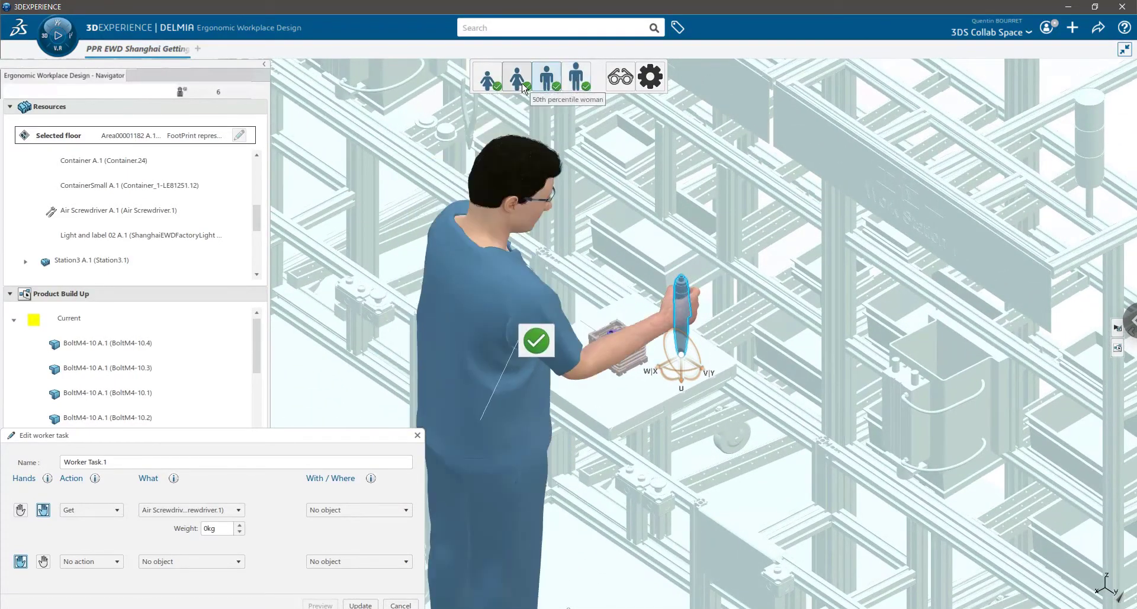
pyautogui.click(517, 77)
pyautogui.click(488, 77)
pyautogui.moveTo(545, 184); pyautogui.dragTo(481, 357, button='middle')
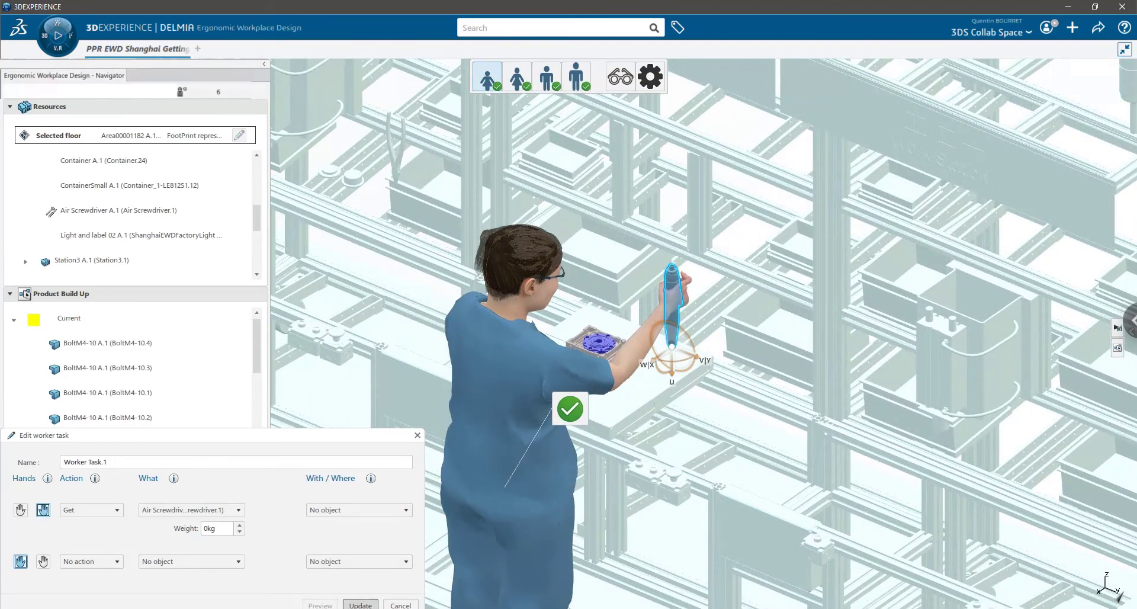
# Step: Update the task as Worker Task.1 and confirm the second and first manikins show green checks
pyautogui.click(360, 605)
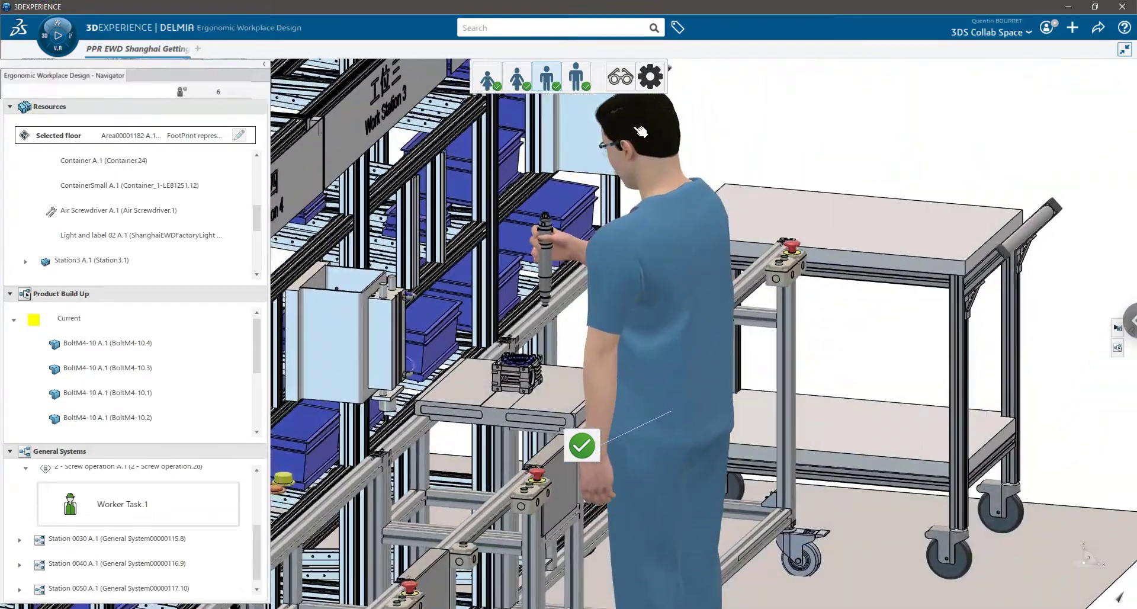
pyautogui.click(524, 85)
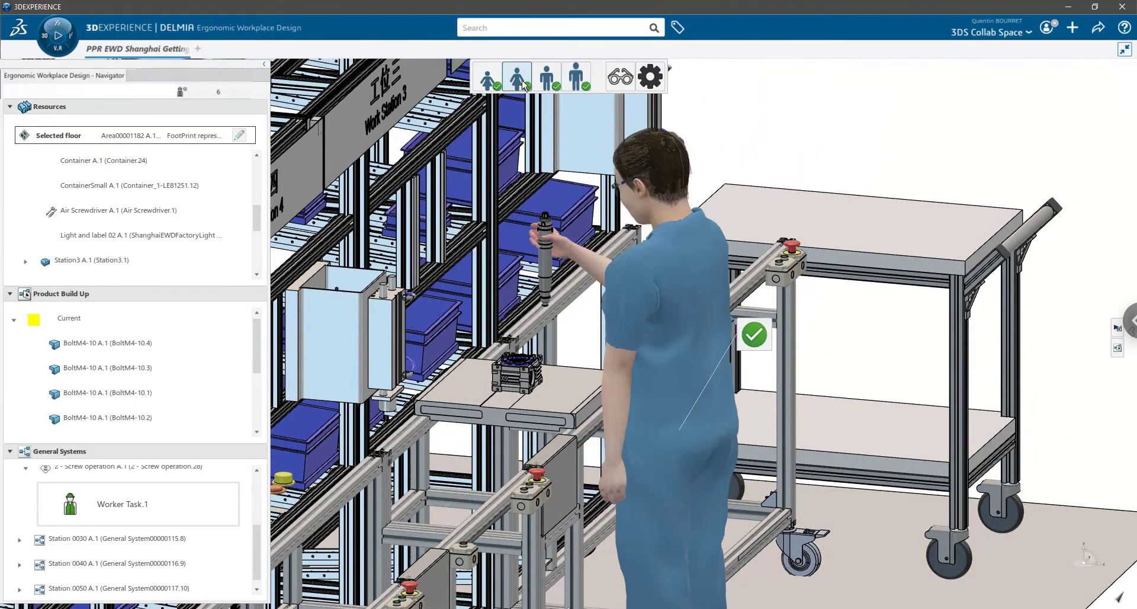
pyautogui.click(489, 86)
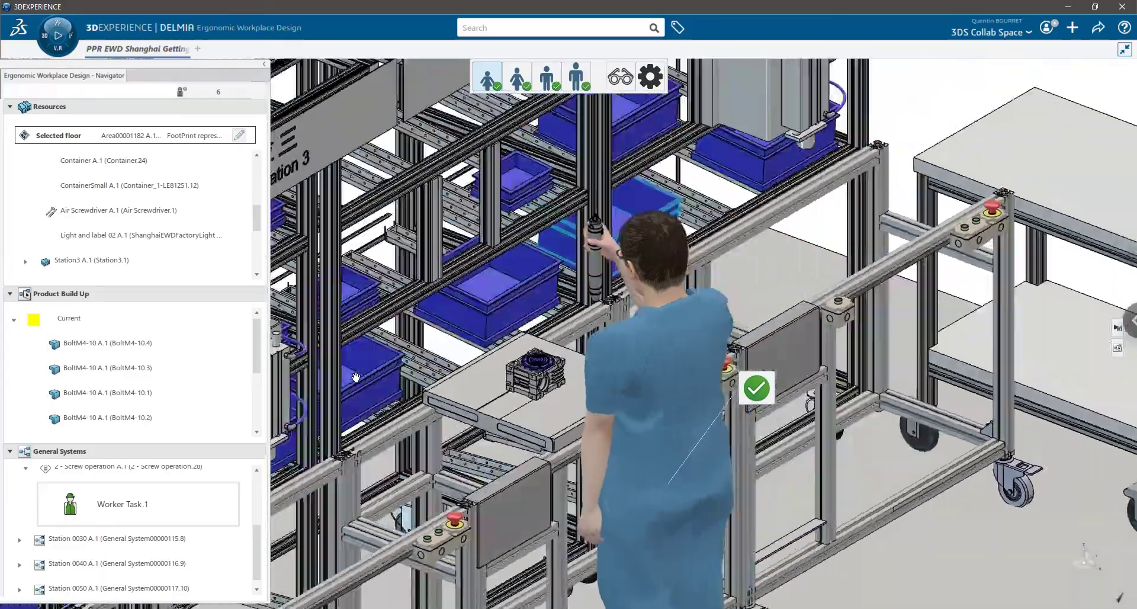